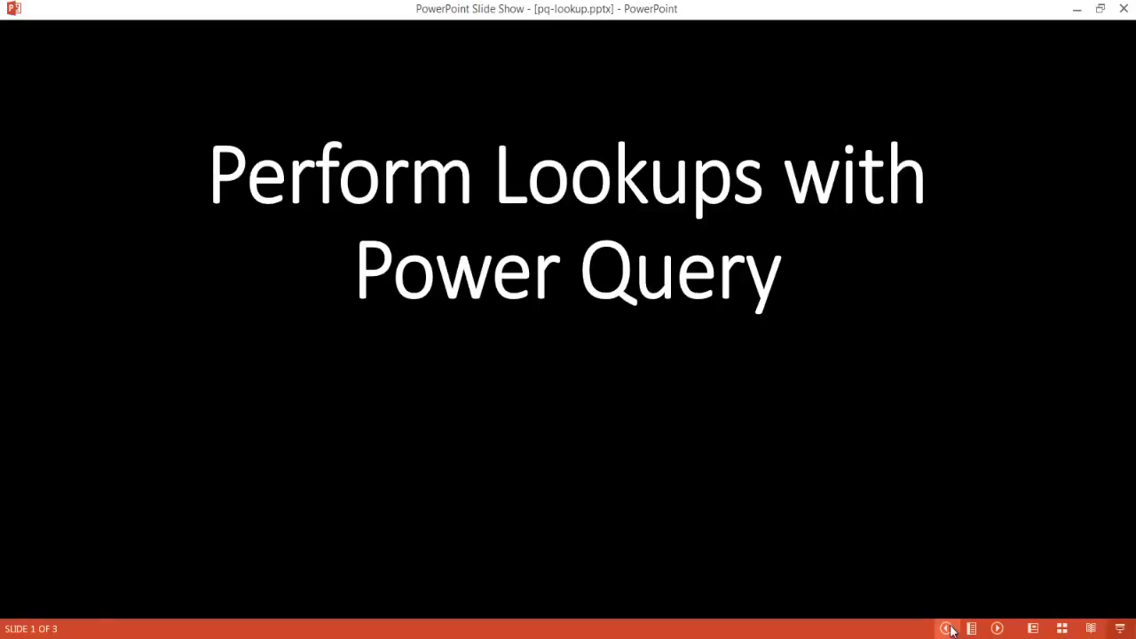
pyautogui.press('Right')
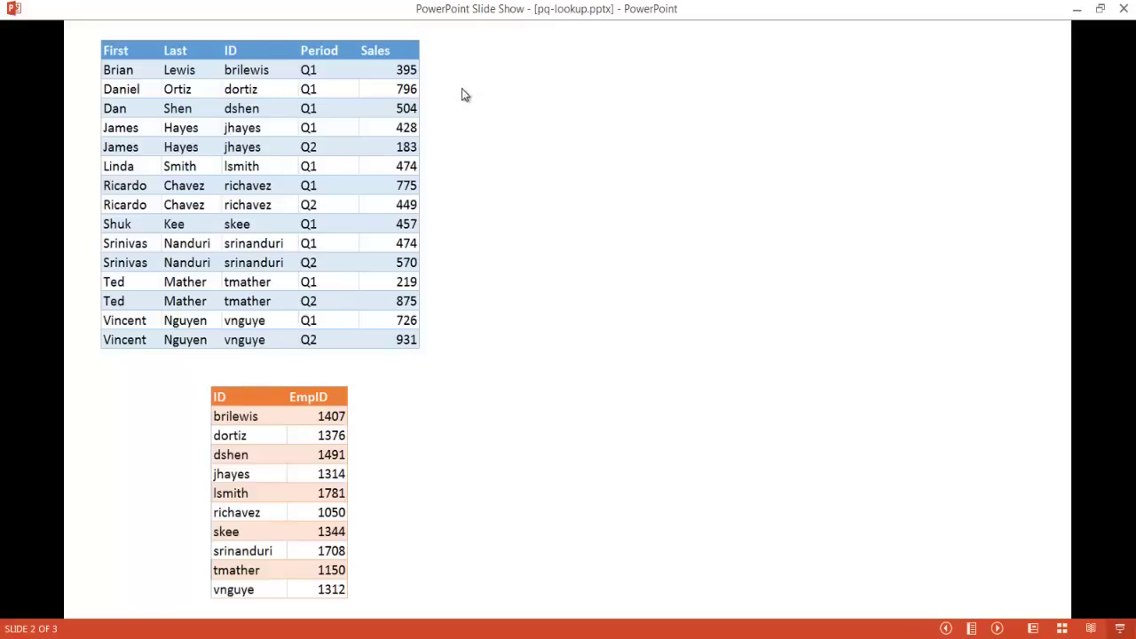
pyautogui.click(435, 117)
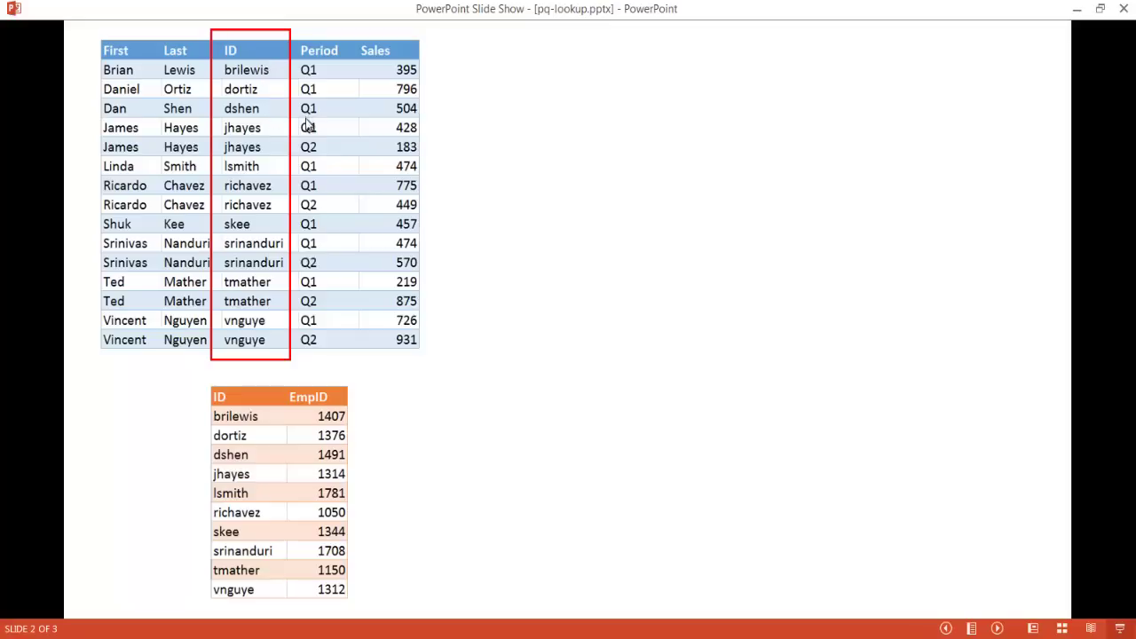
pyautogui.click(275, 435)
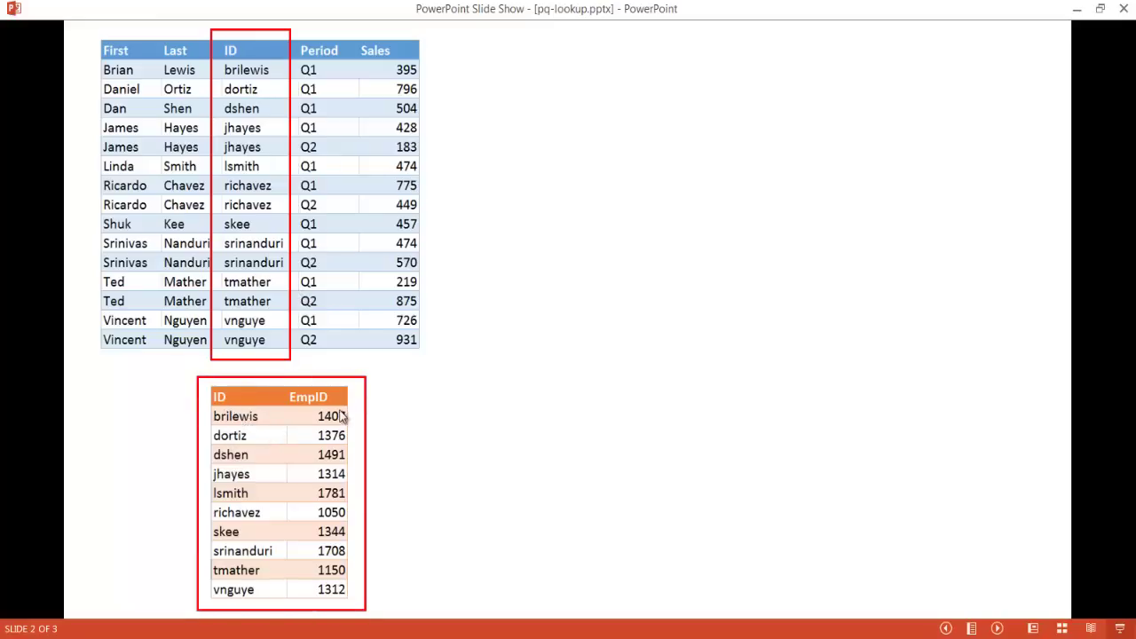
pyautogui.click(286, 432)
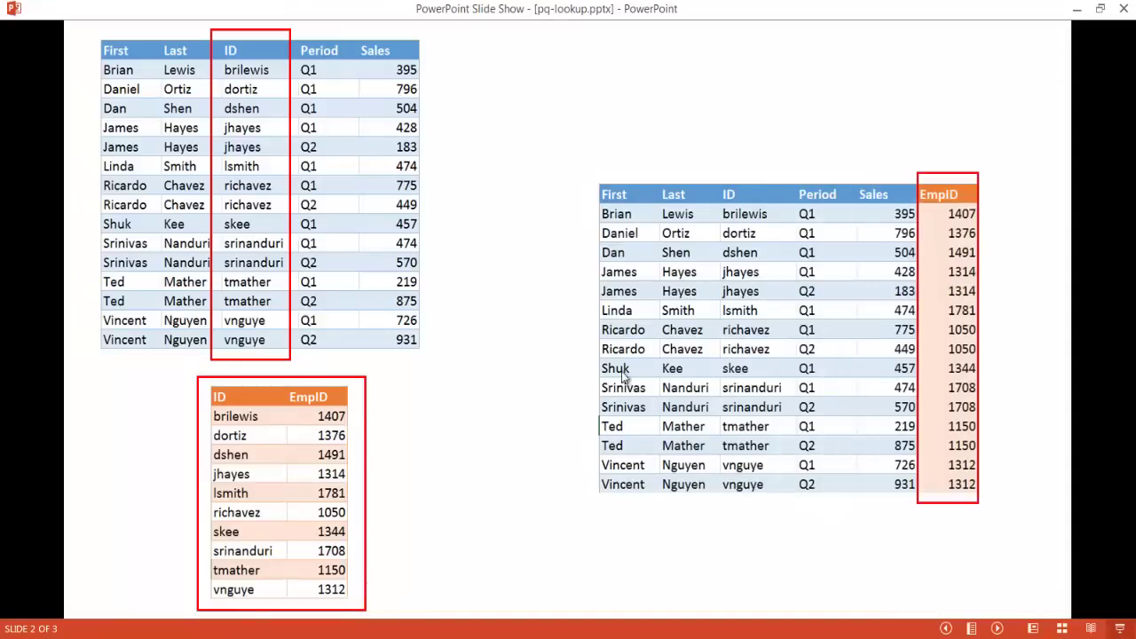
pyautogui.click(948, 495)
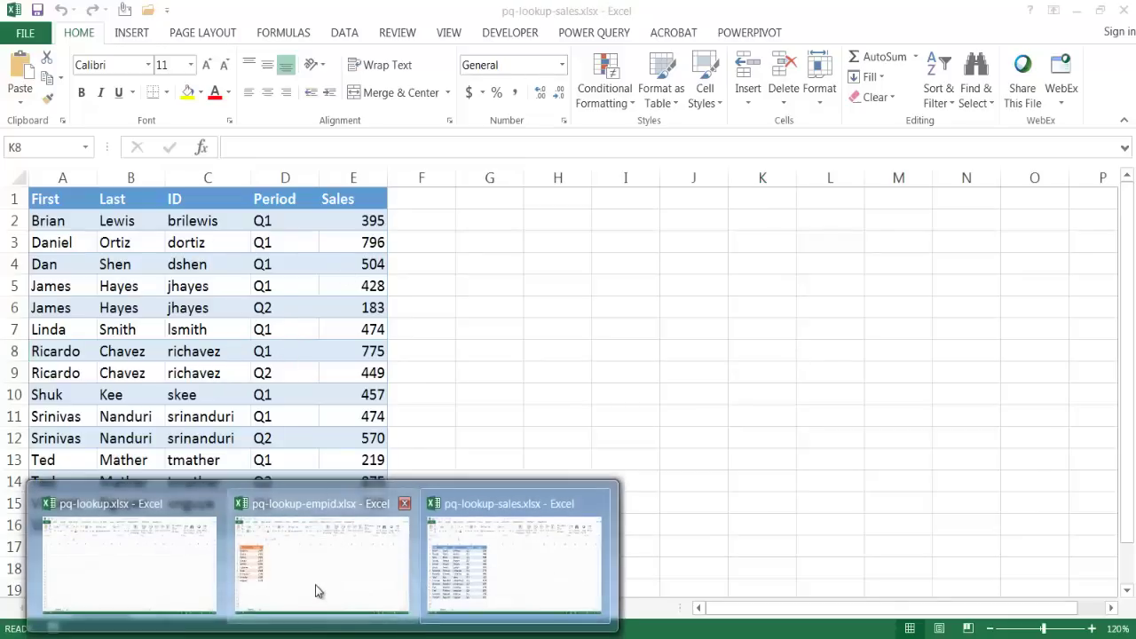
# - Look over the pq-lookup-empid and pq-lookup-sales source workbooks, then switch to the empty pq-lookup workbook
pyautogui.click(317, 592)
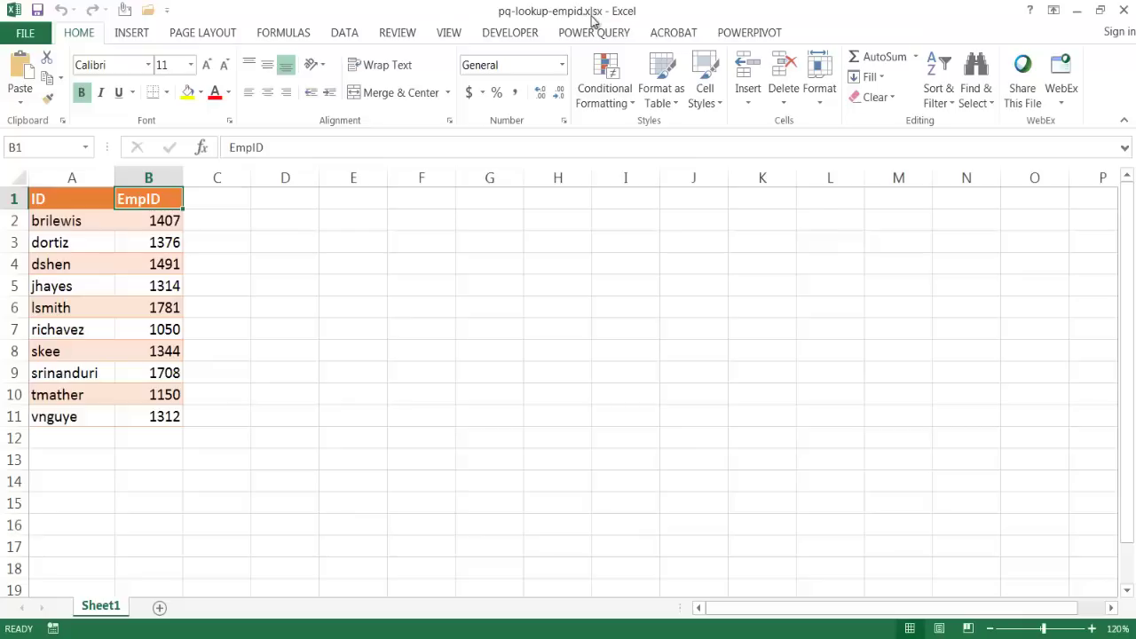
pyautogui.hotkey('ctrl', 'Tab')
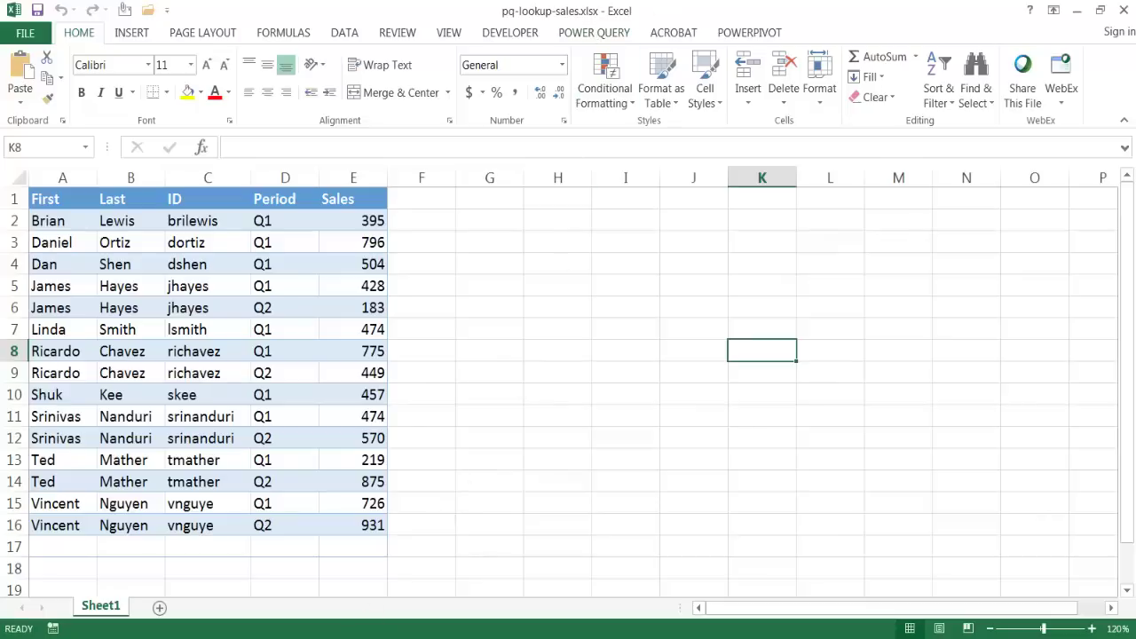
pyautogui.click(520, 548)
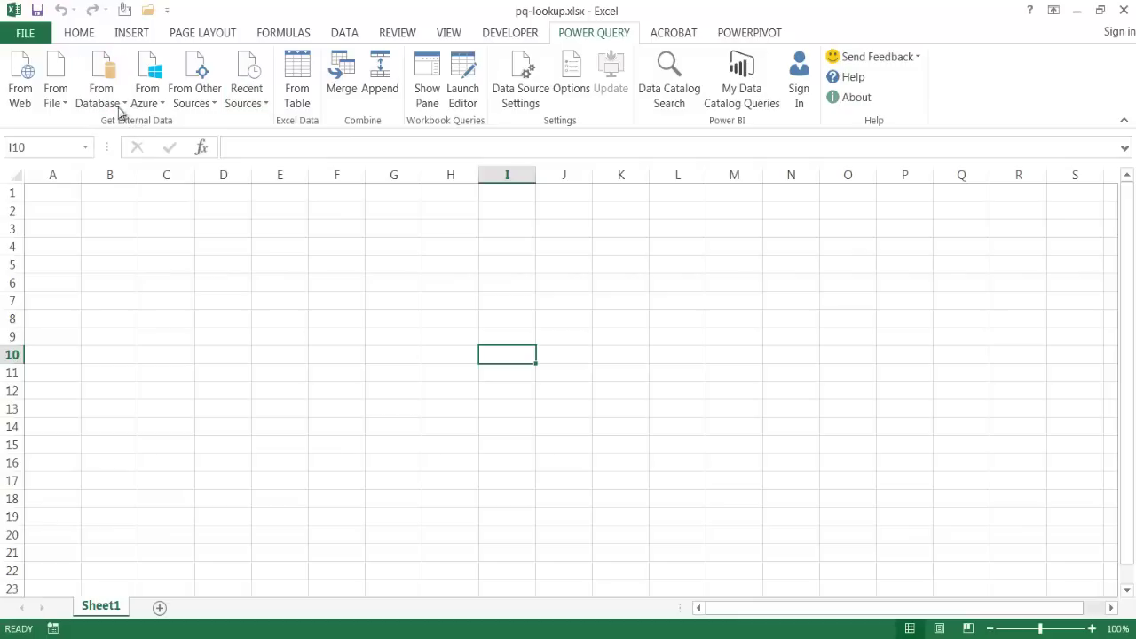
# - Import Sheet1 of pq-lookup-sales.xlsx with Power Query, loading it as a connection only
pyautogui.click(57, 98)
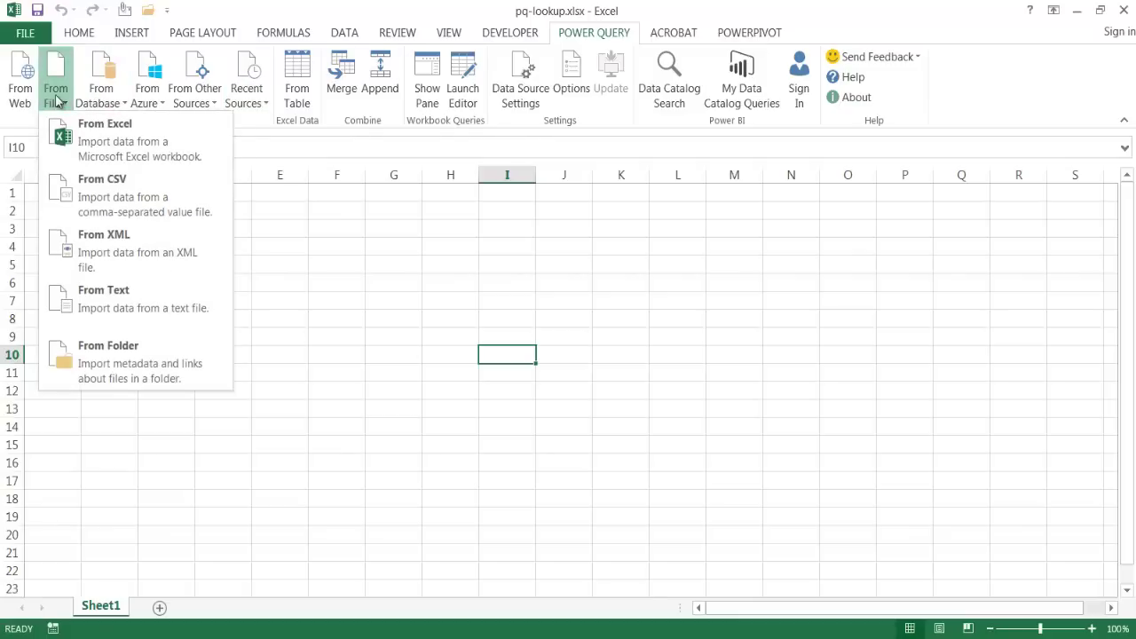
pyautogui.click(93, 143)
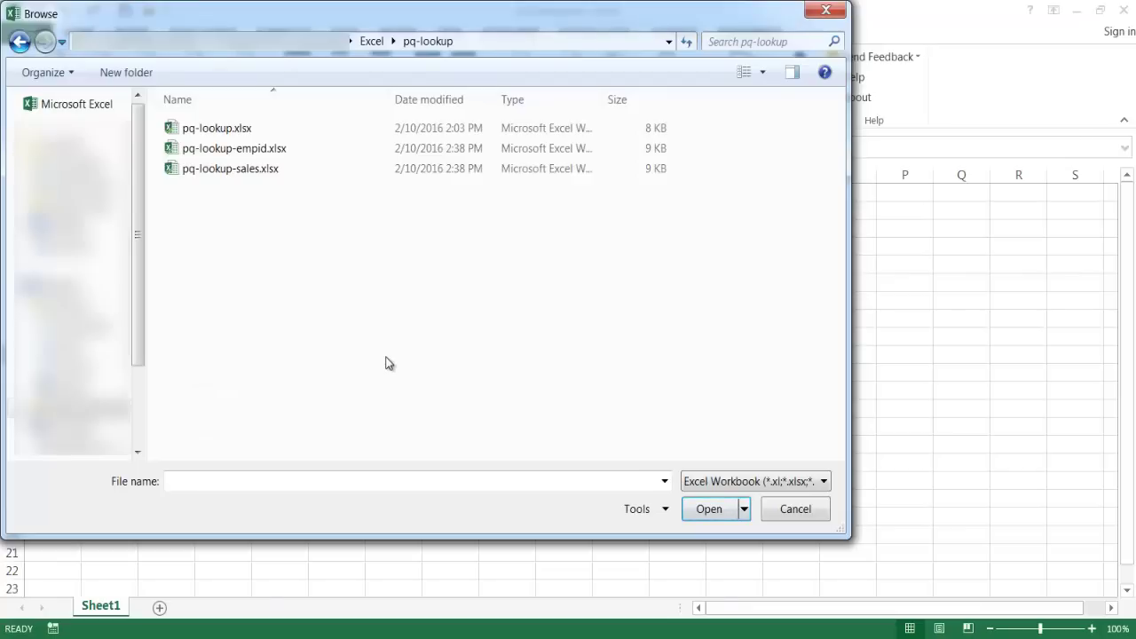
pyautogui.click(273, 172)
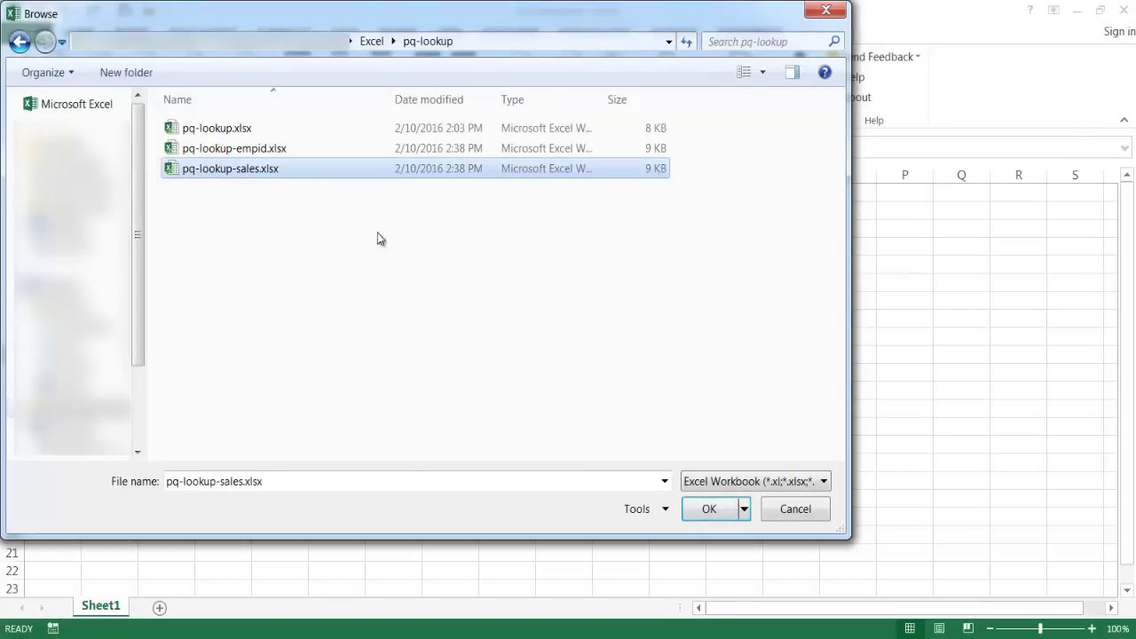
pyautogui.click(709, 509)
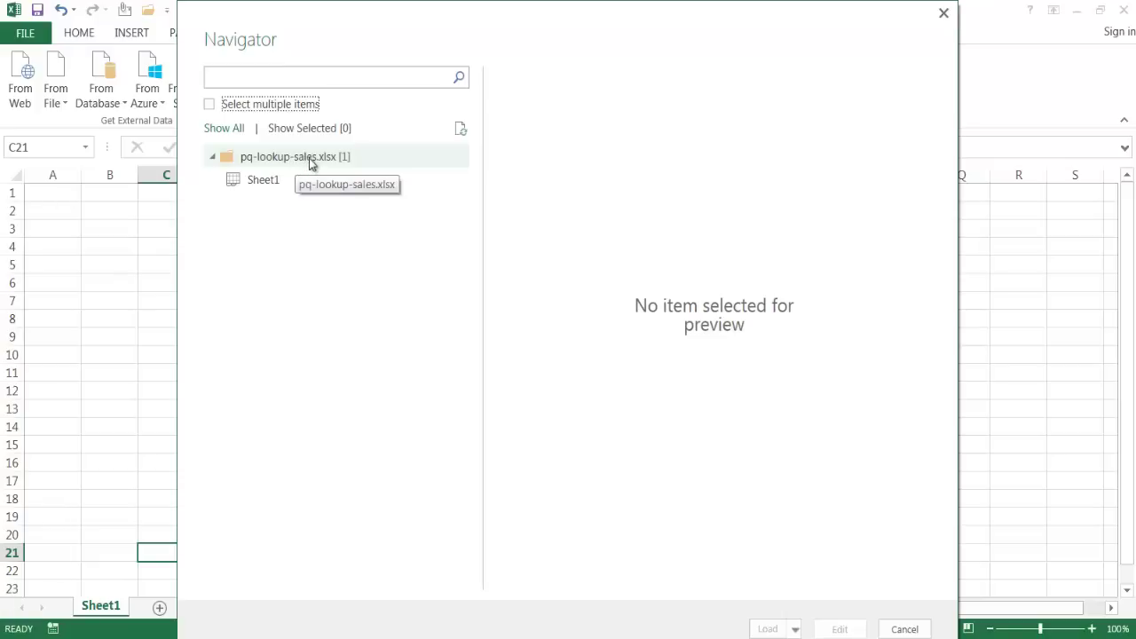
pyautogui.click(261, 183)
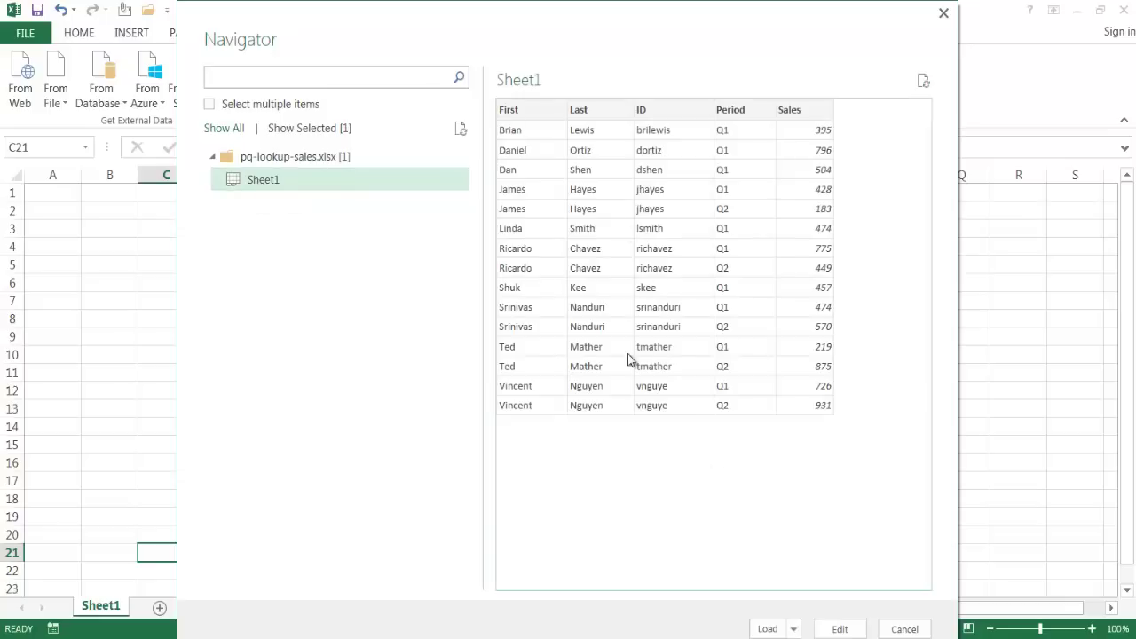
pyautogui.click(795, 629)
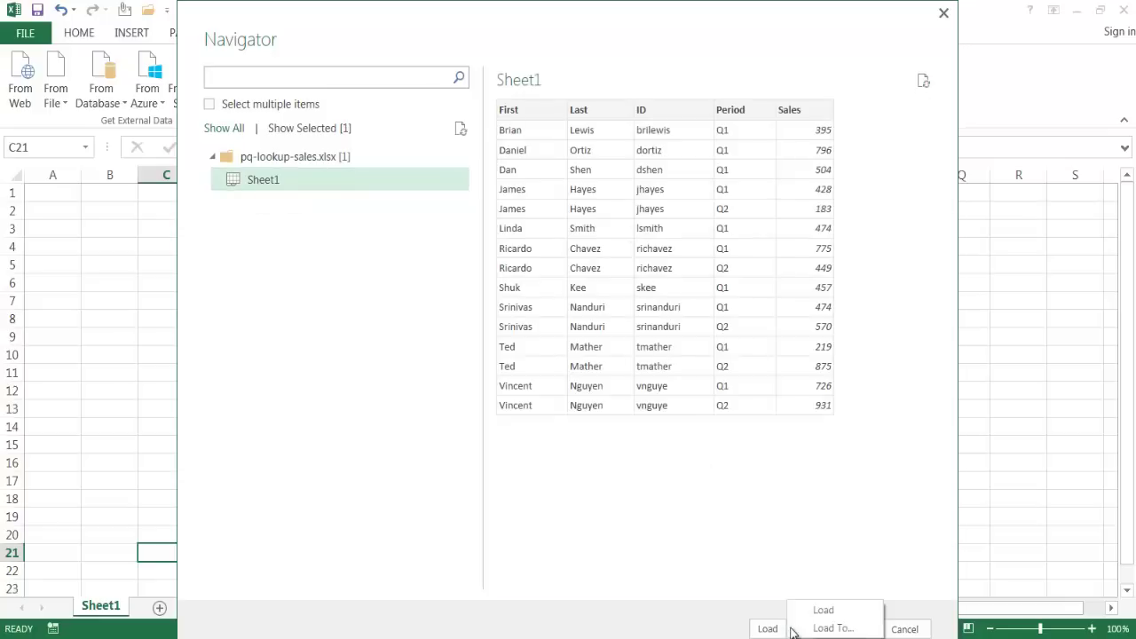
pyautogui.click(829, 626)
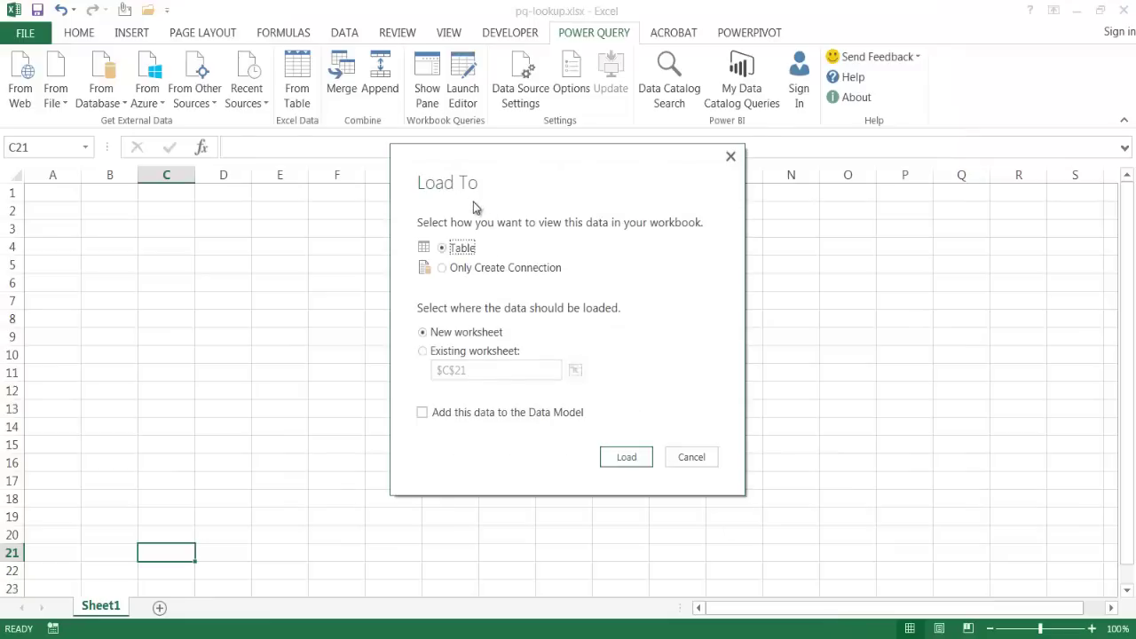
pyautogui.click(444, 269)
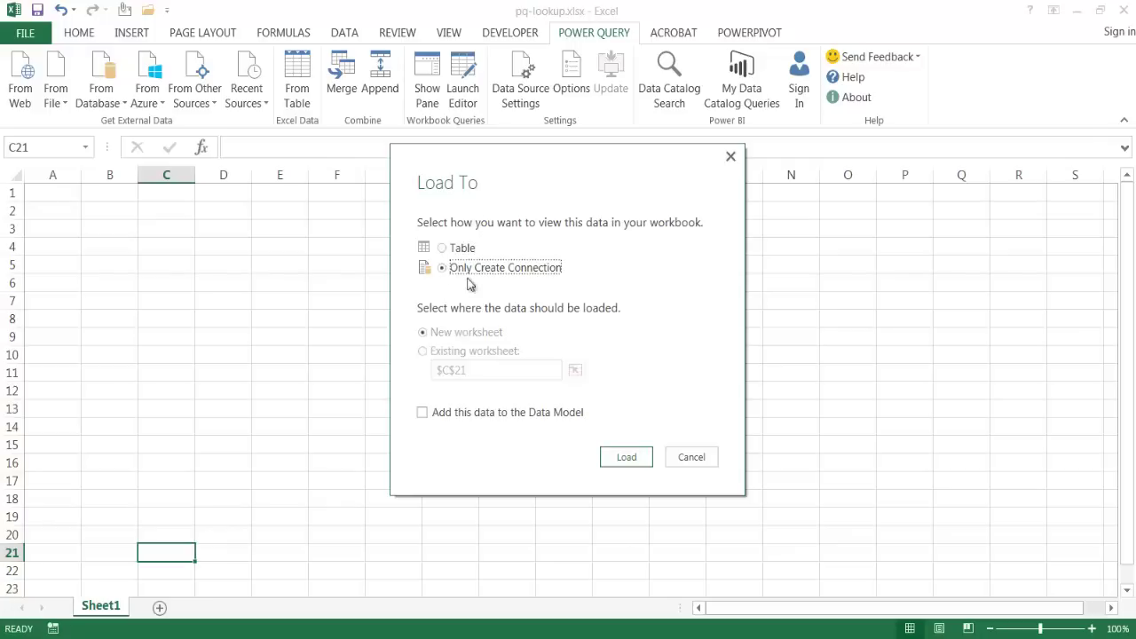
pyautogui.click(628, 457)
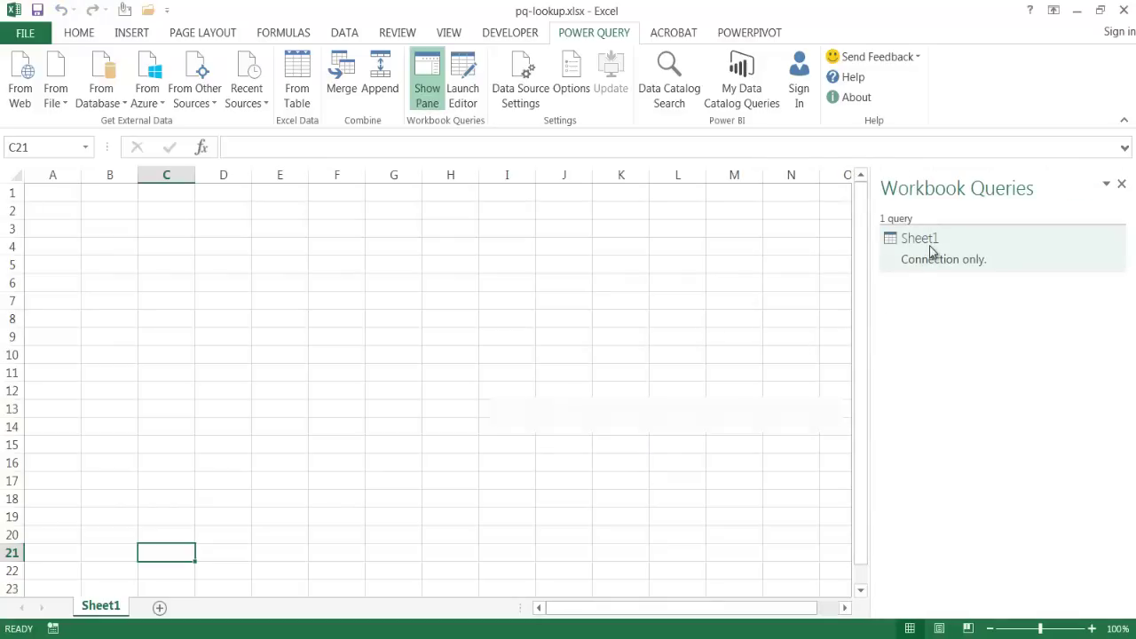
# - Rename the imported sales data query to sales in the Query Editor and save it back to the workbook
pyautogui.moveTo(931, 249)
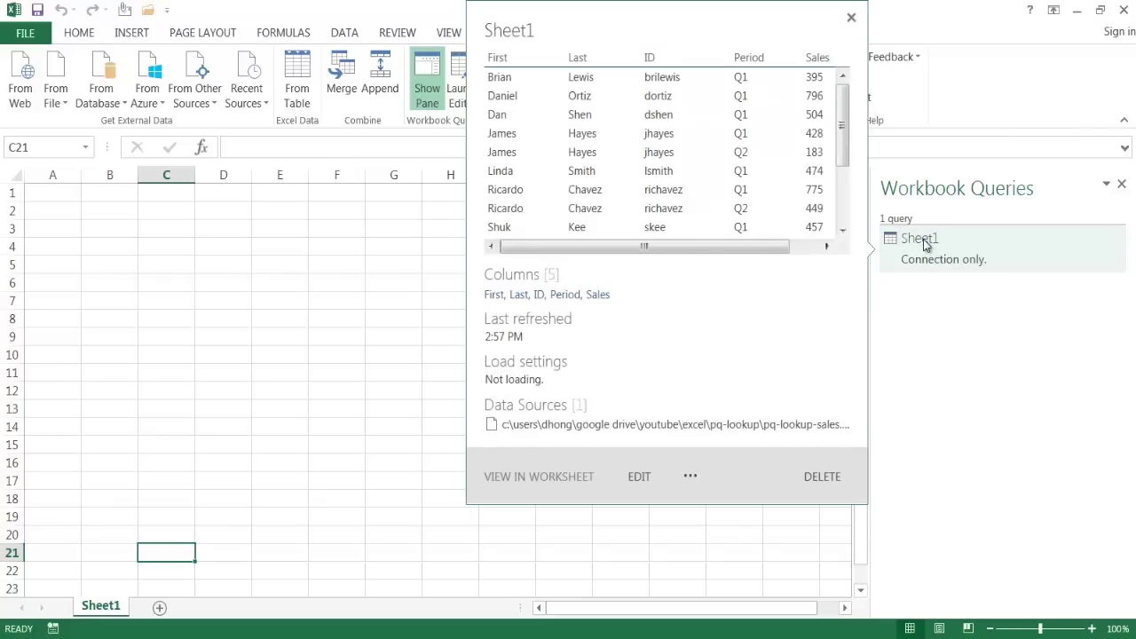
pyautogui.rightClick(921, 241)
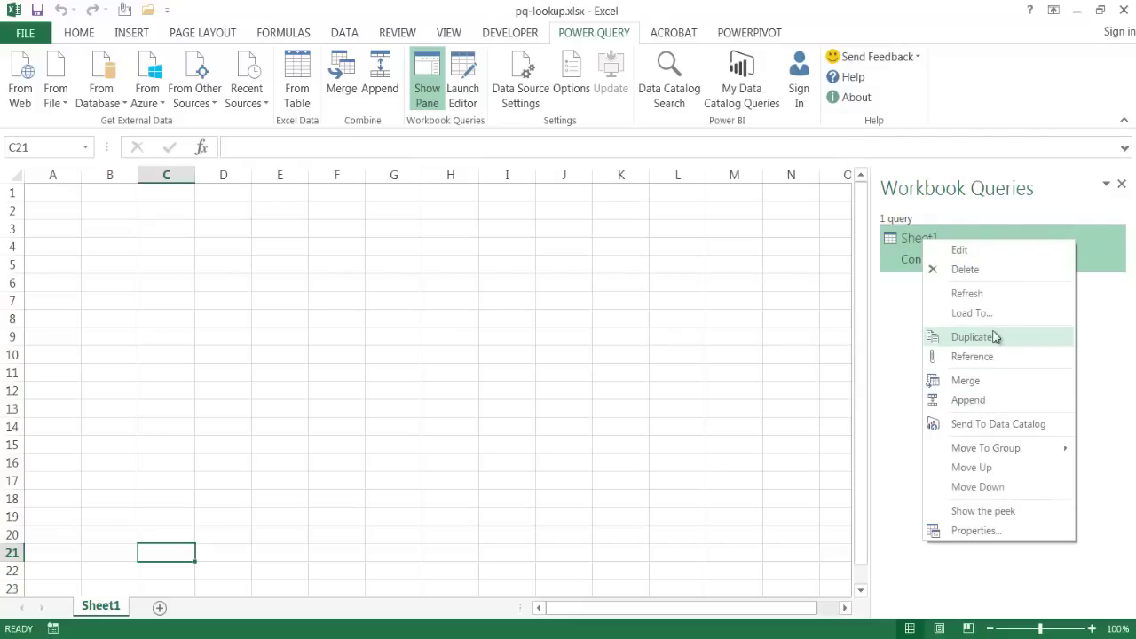
pyautogui.click(989, 256)
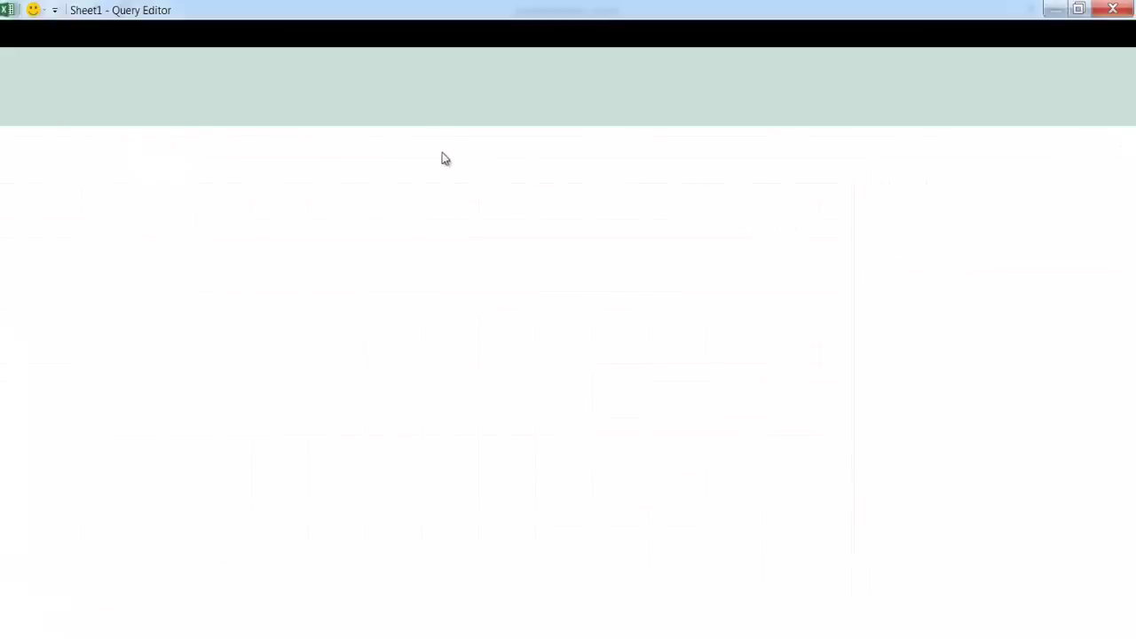
pyautogui.click(970, 229)
pyautogui.write('sales')
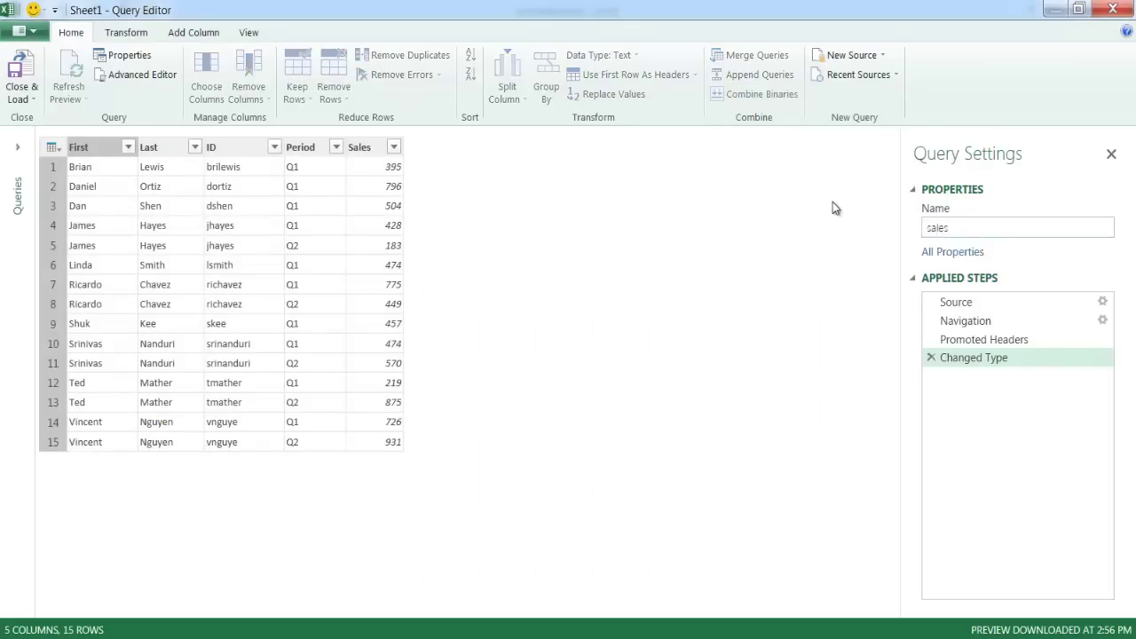
pyautogui.click(20, 71)
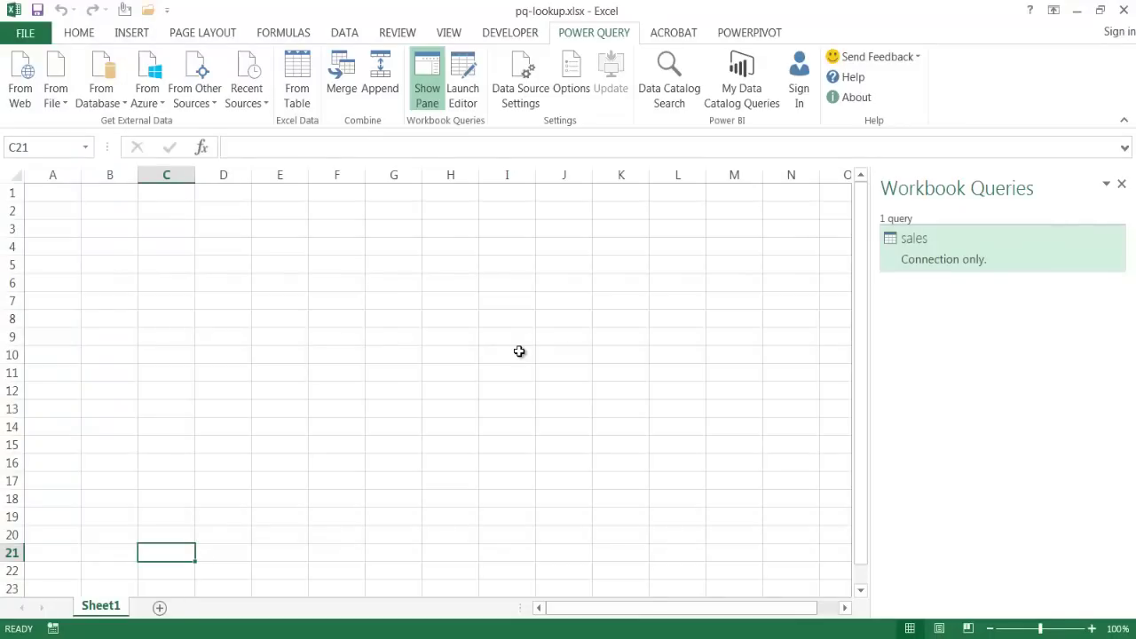
# - Import Sheet1 of pq-lookup-empid.xlsx with Power Query, loading it as a connection only
pyautogui.moveTo(934, 234)
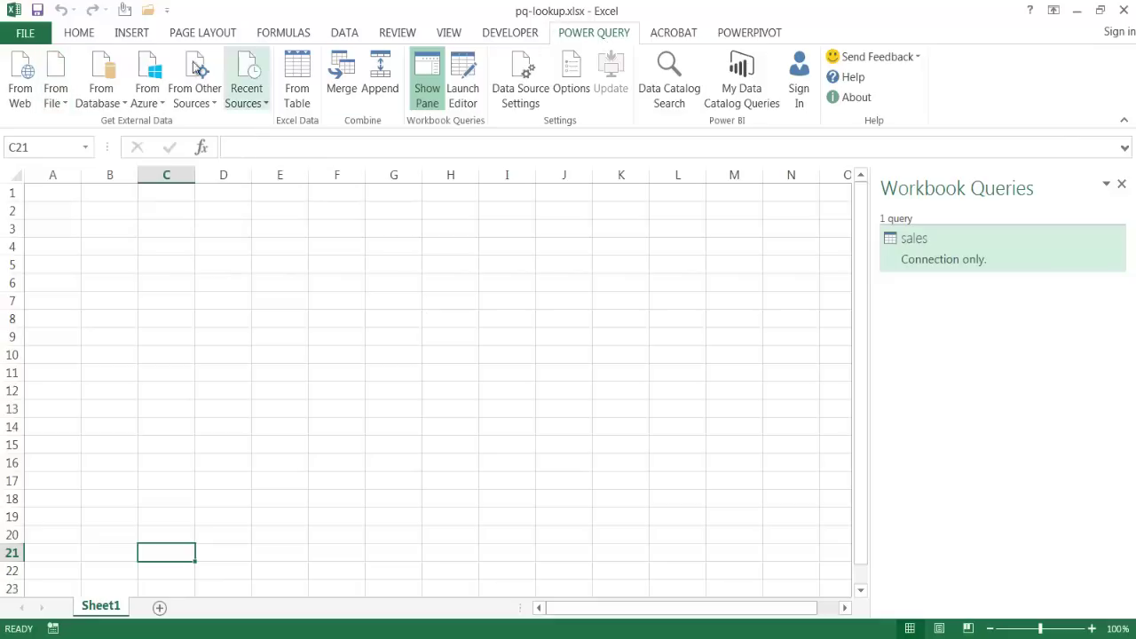
pyautogui.click(68, 98)
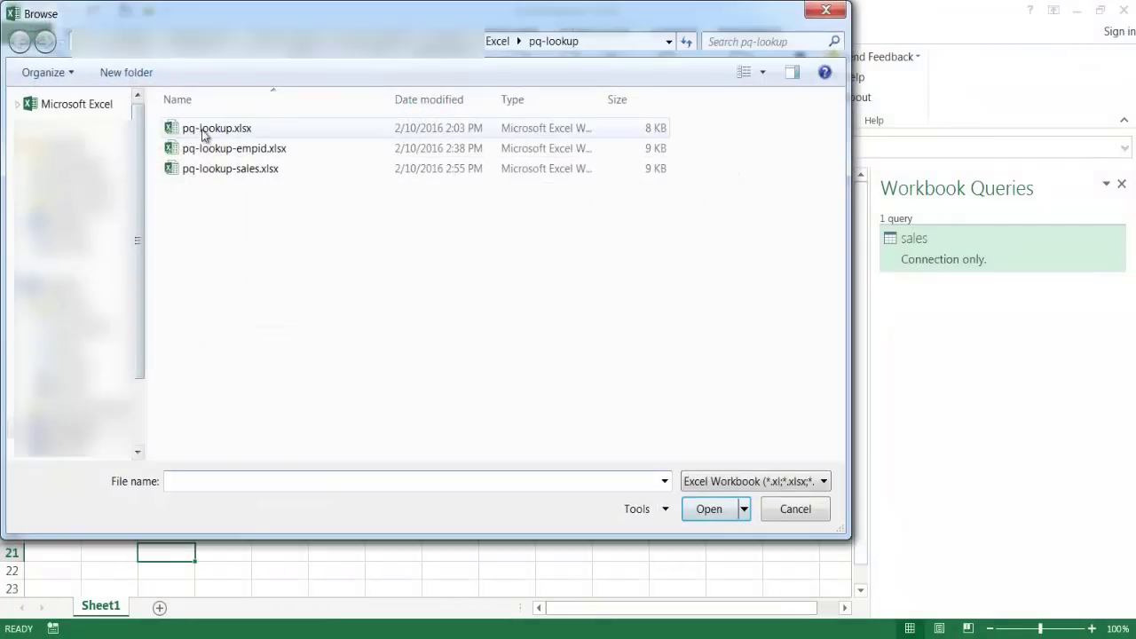
pyautogui.click(250, 157)
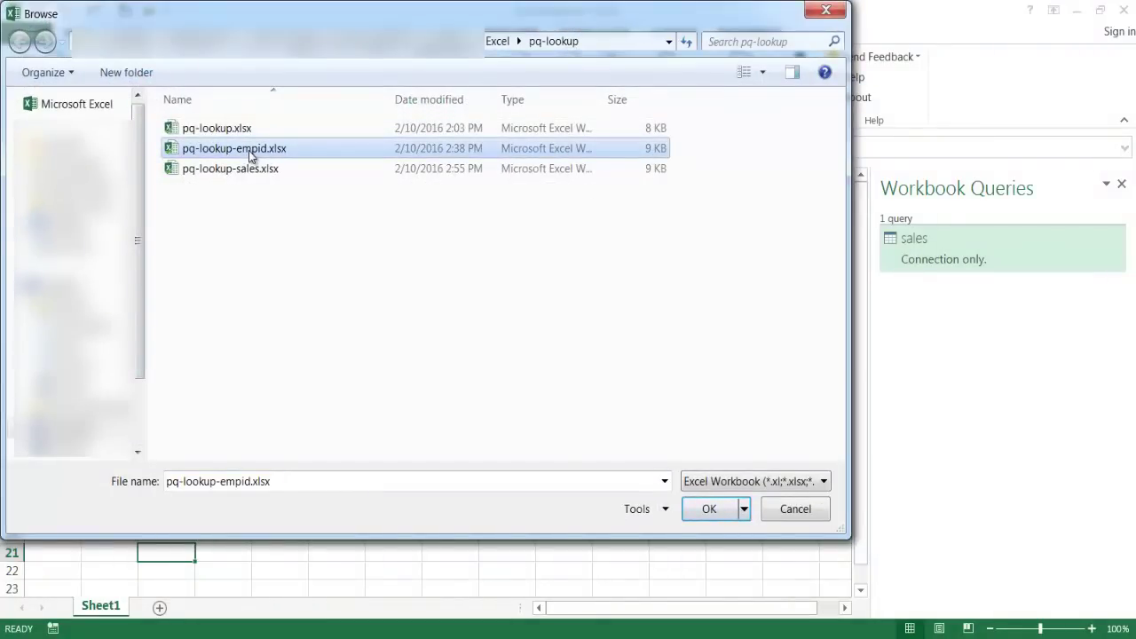
pyautogui.click(707, 511)
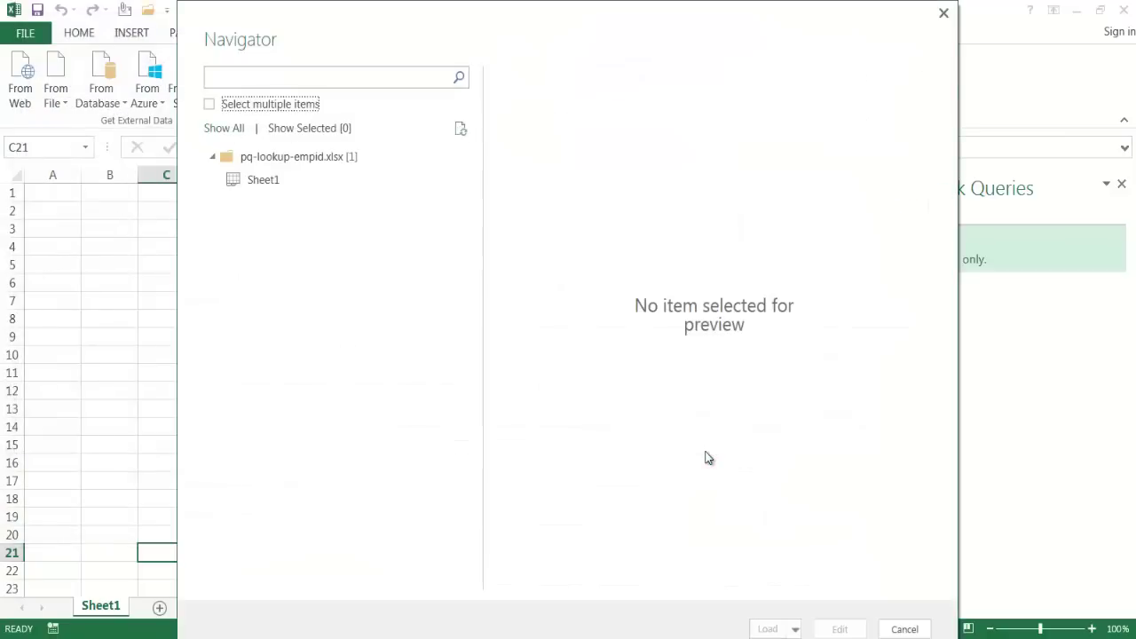
pyautogui.click(259, 181)
pyautogui.click(260, 181)
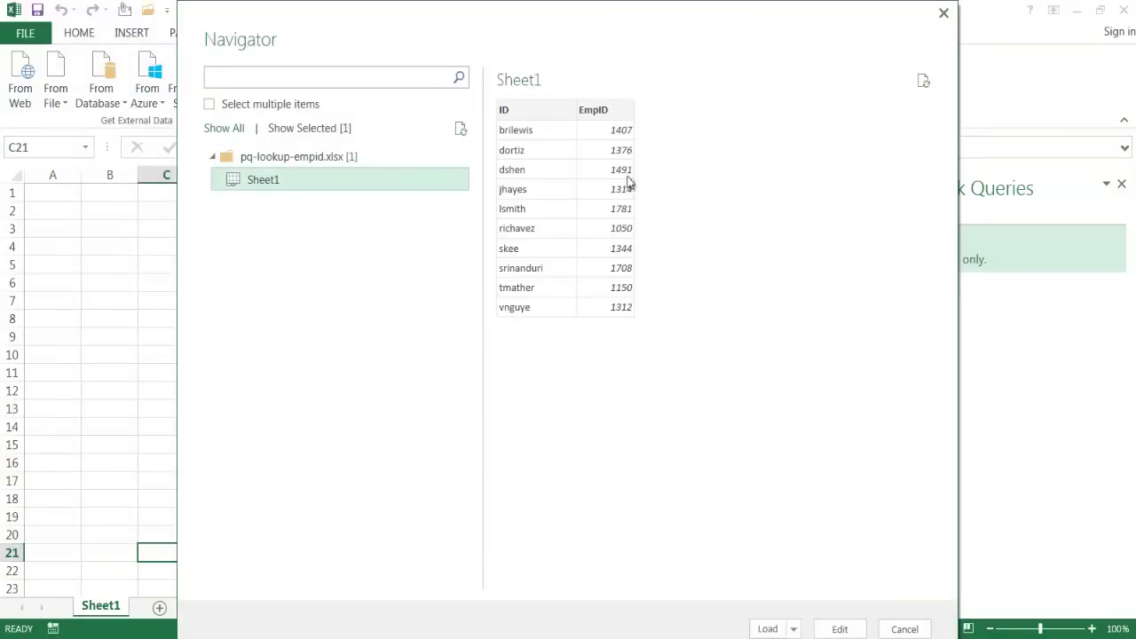
pyautogui.click(794, 629)
pyautogui.click(808, 627)
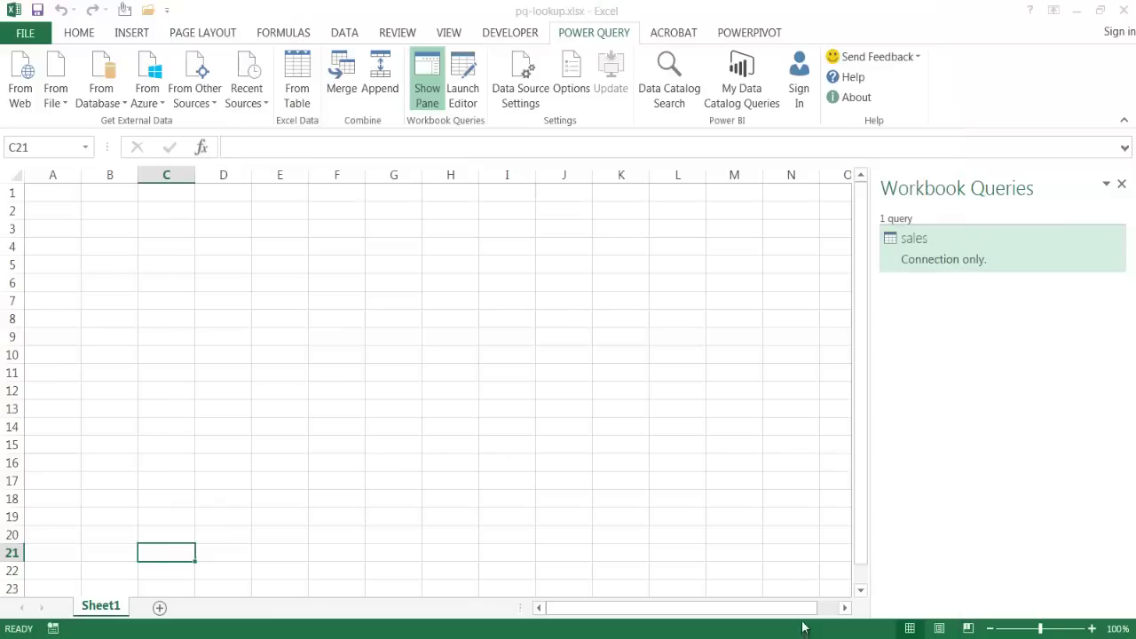
pyautogui.click(459, 271)
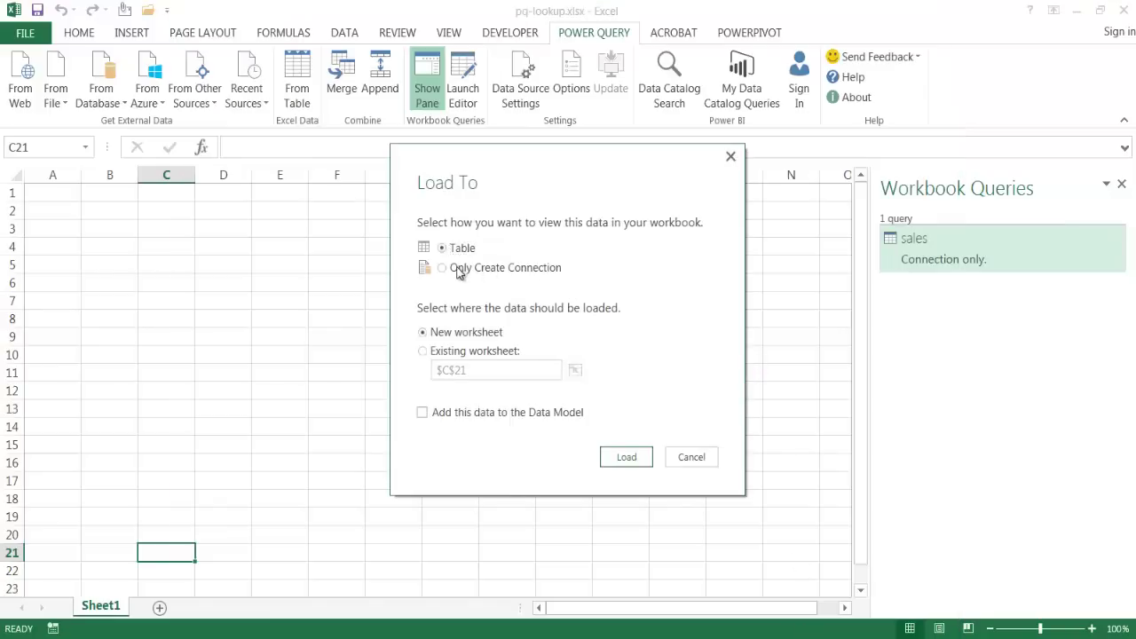
pyautogui.click(624, 459)
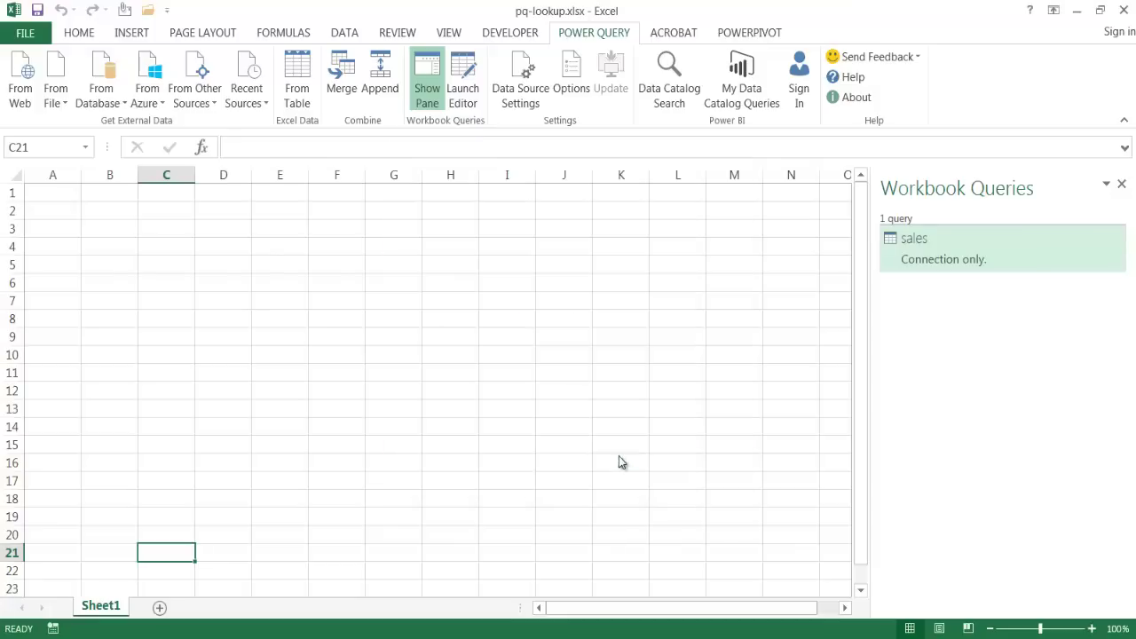
# - Rename the imported employee ID query to empID in the Query Editor and save it back to the workbook
pyautogui.click(928, 289)
pyautogui.doubleClick(941, 288)
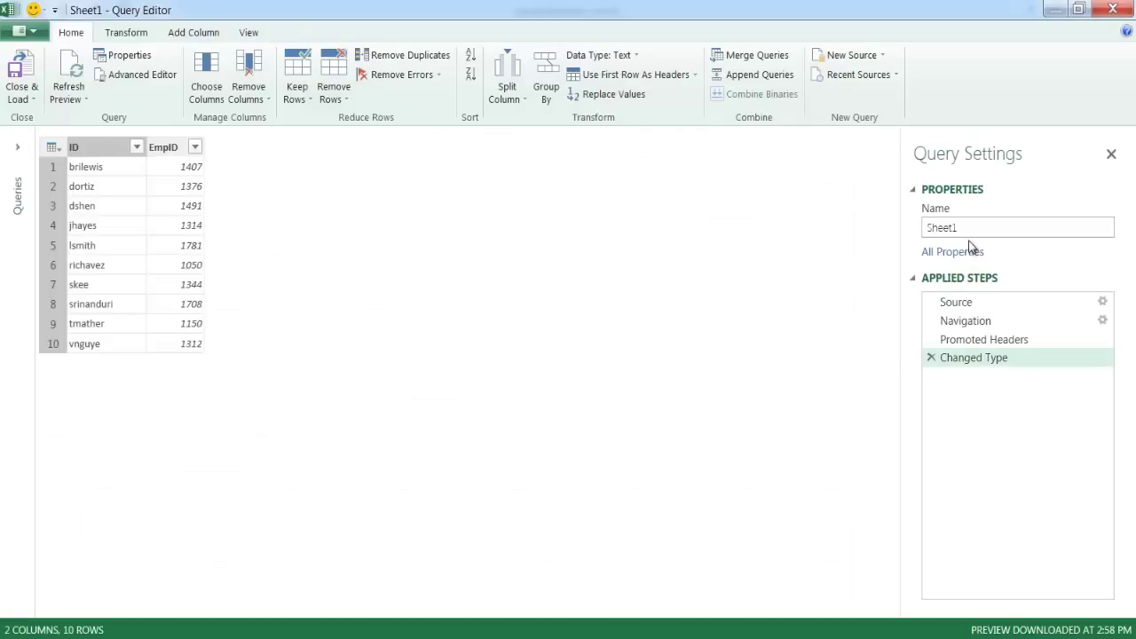
pyautogui.doubleClick(974, 228)
pyautogui.write('em')
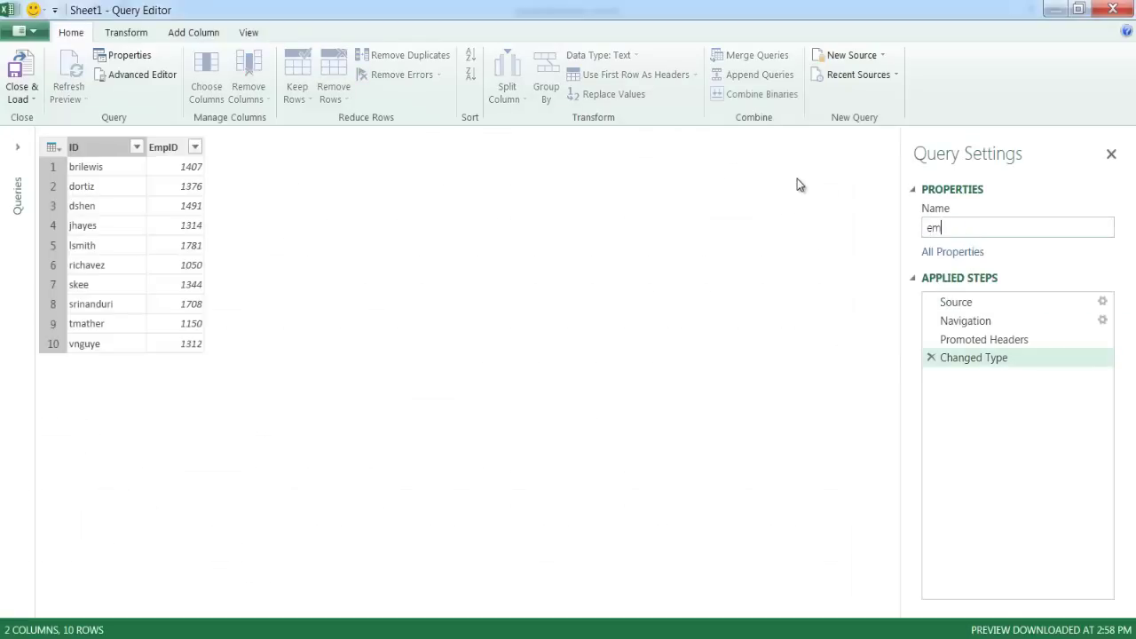
pyautogui.write('pID')
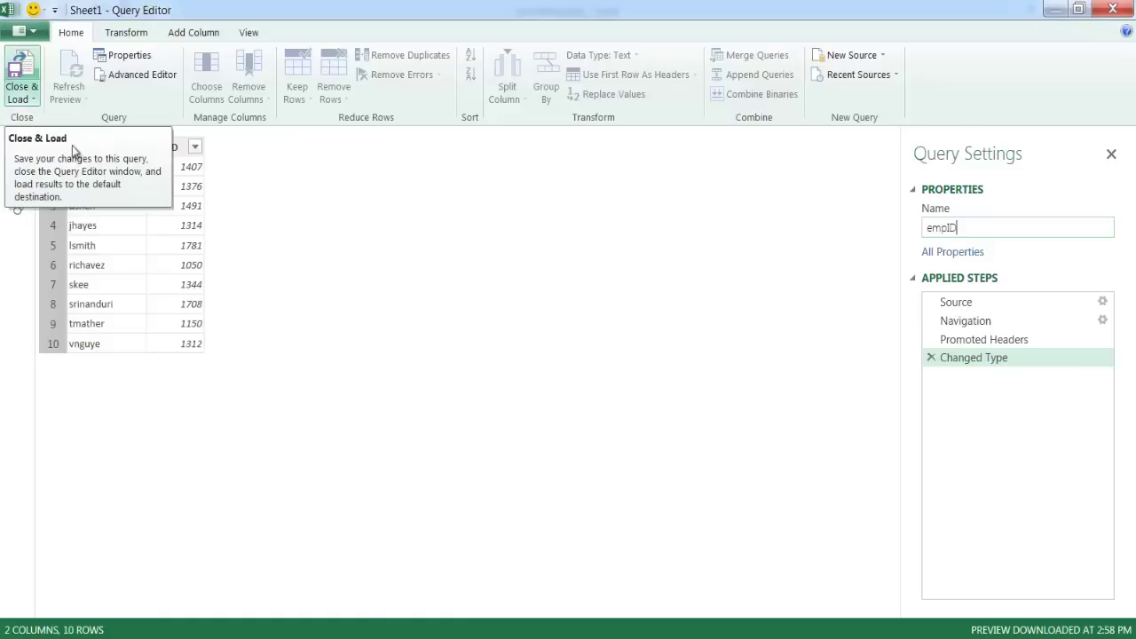
pyautogui.click(21, 69)
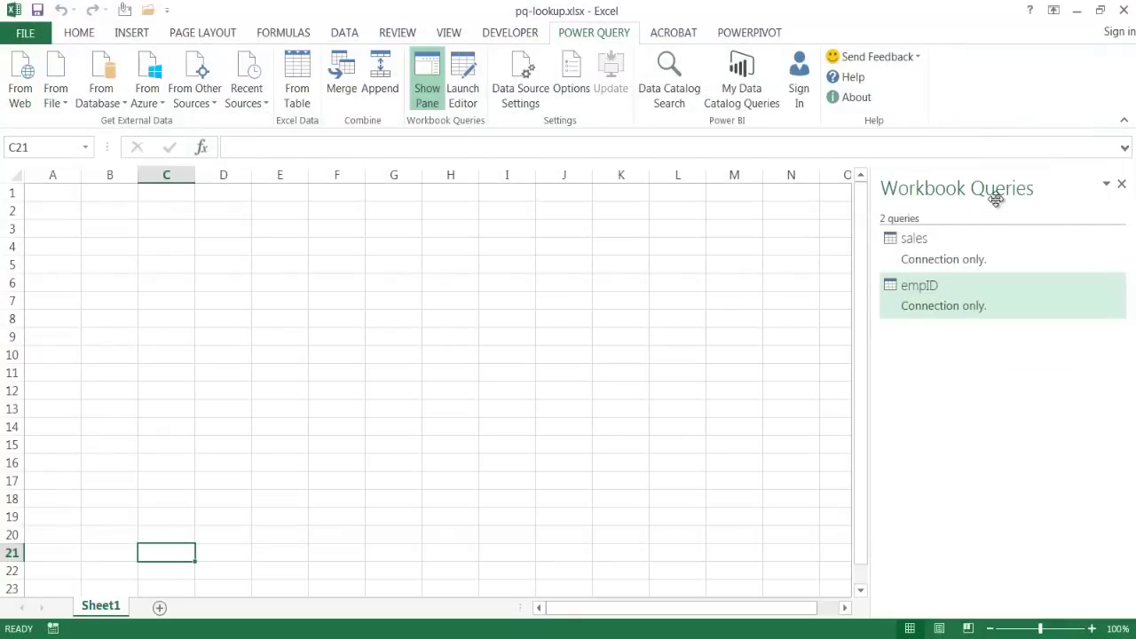
# - Merge the sales query with the empID query, matching their ID columns with a Left Outer join
pyautogui.click(920, 241)
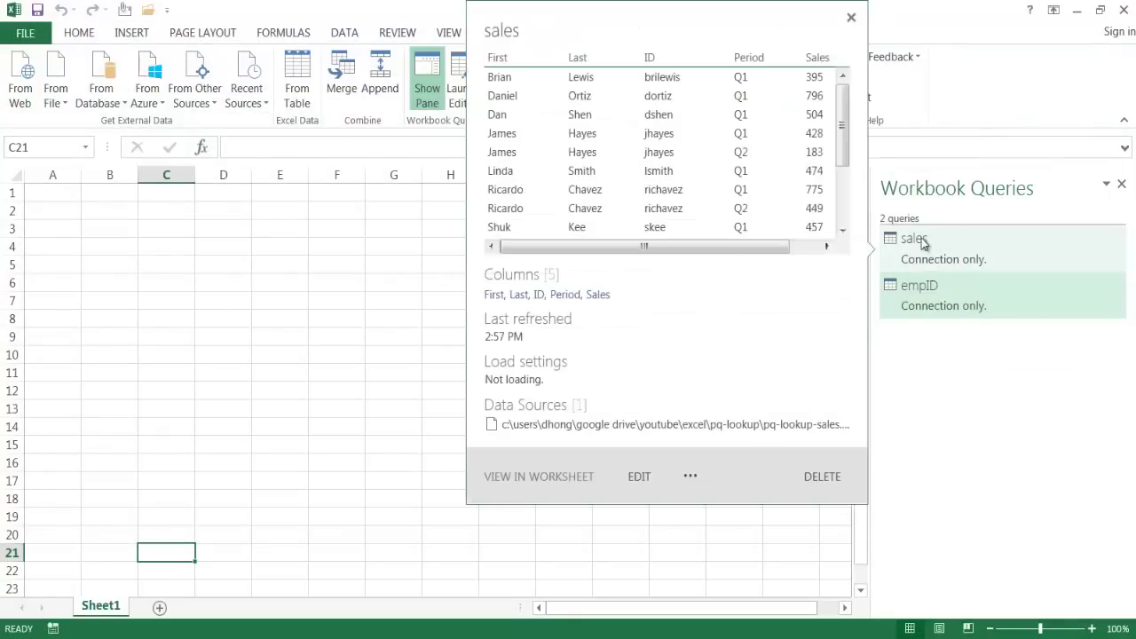
pyautogui.click(930, 296)
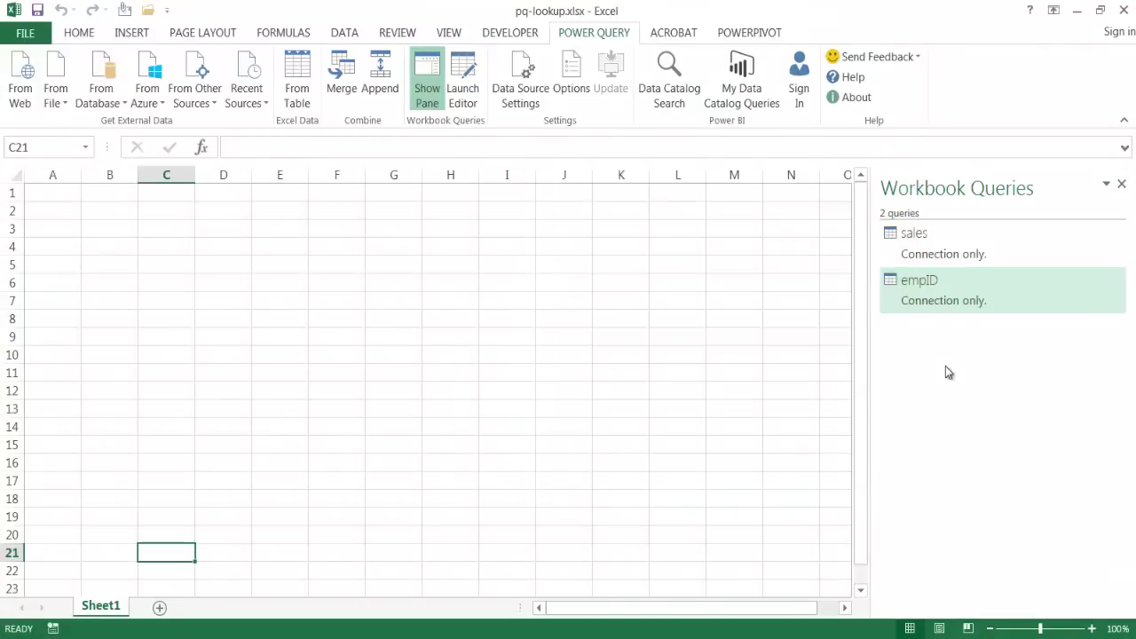
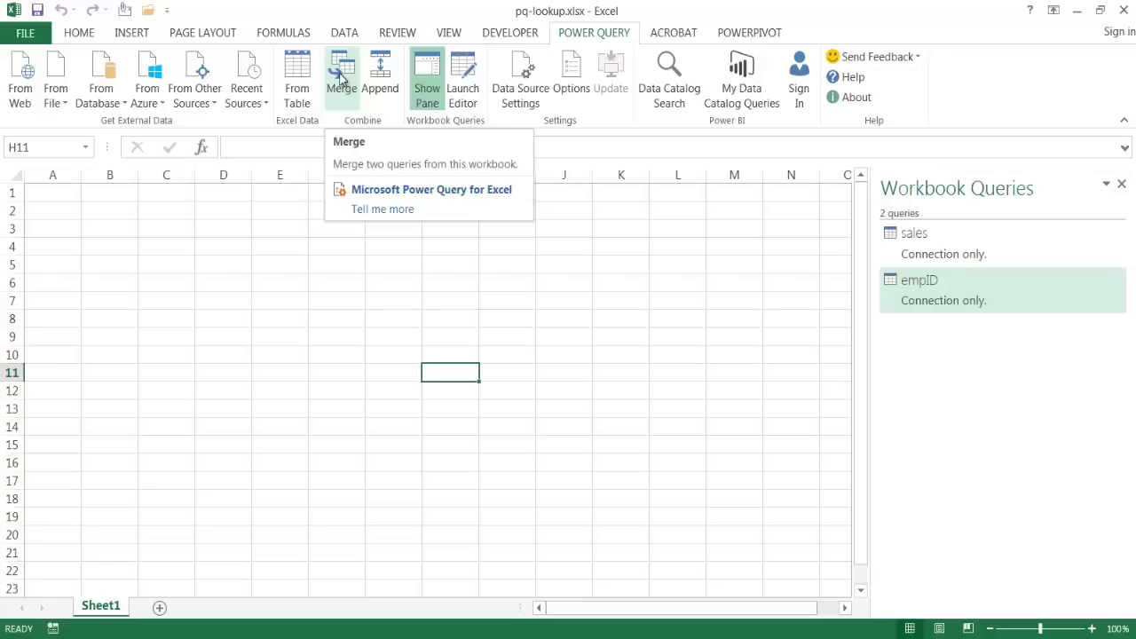
pyautogui.click(342, 80)
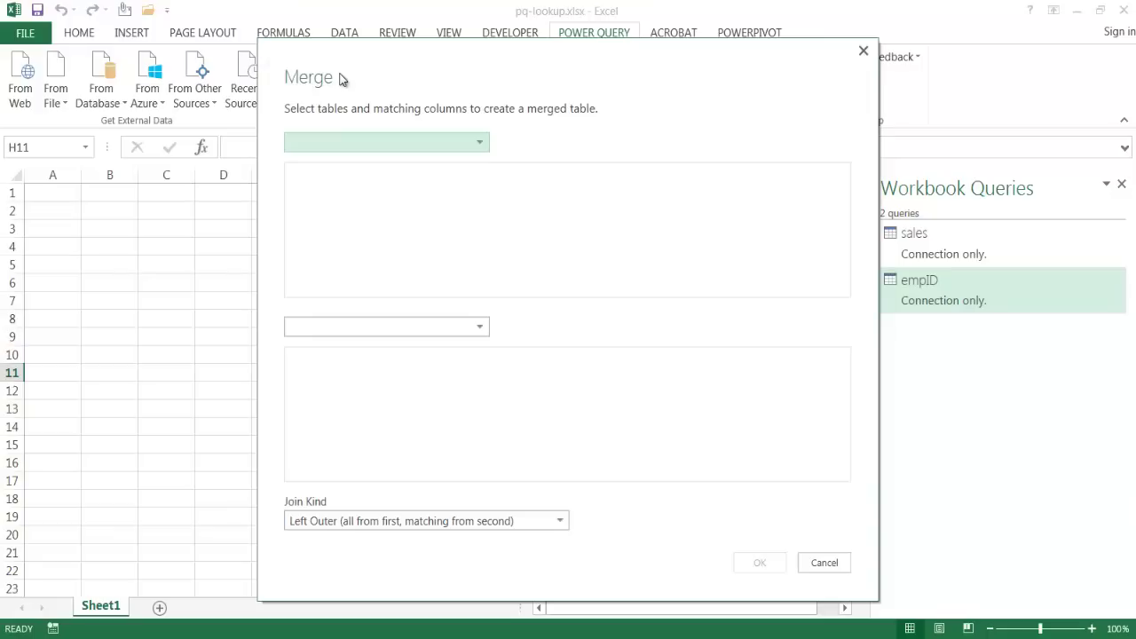
pyautogui.click(480, 143)
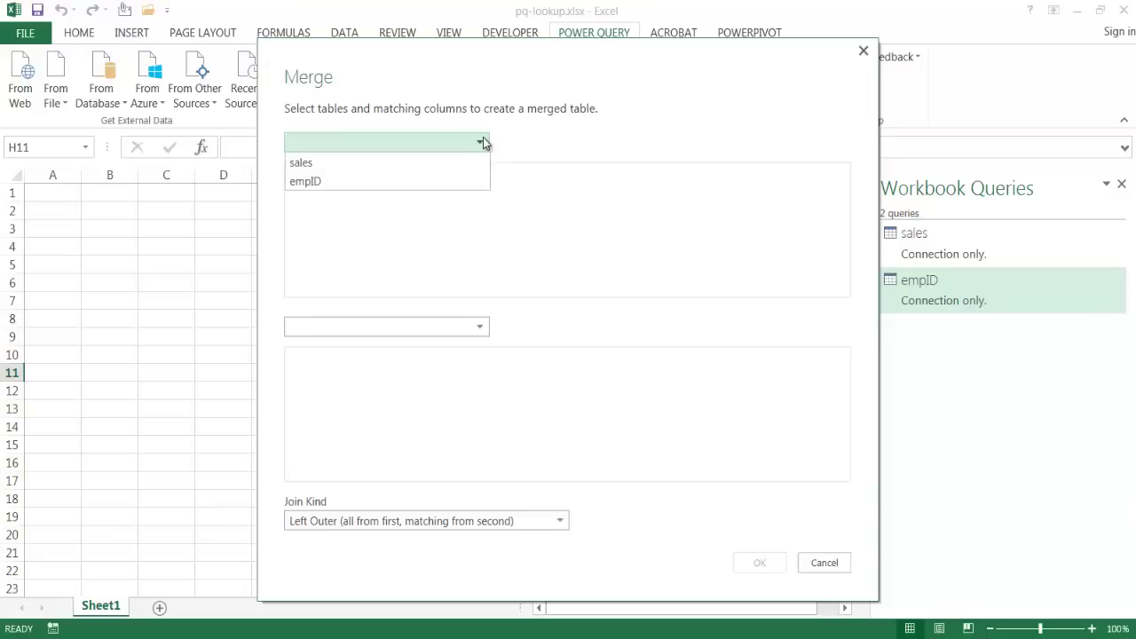
pyautogui.click(449, 162)
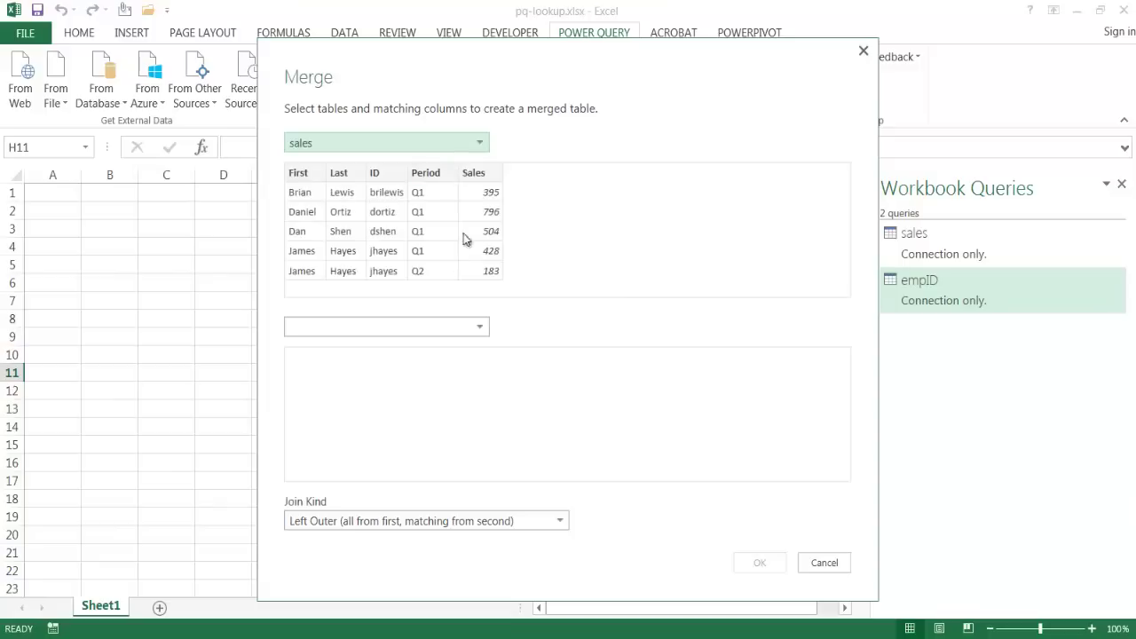
pyautogui.click(474, 326)
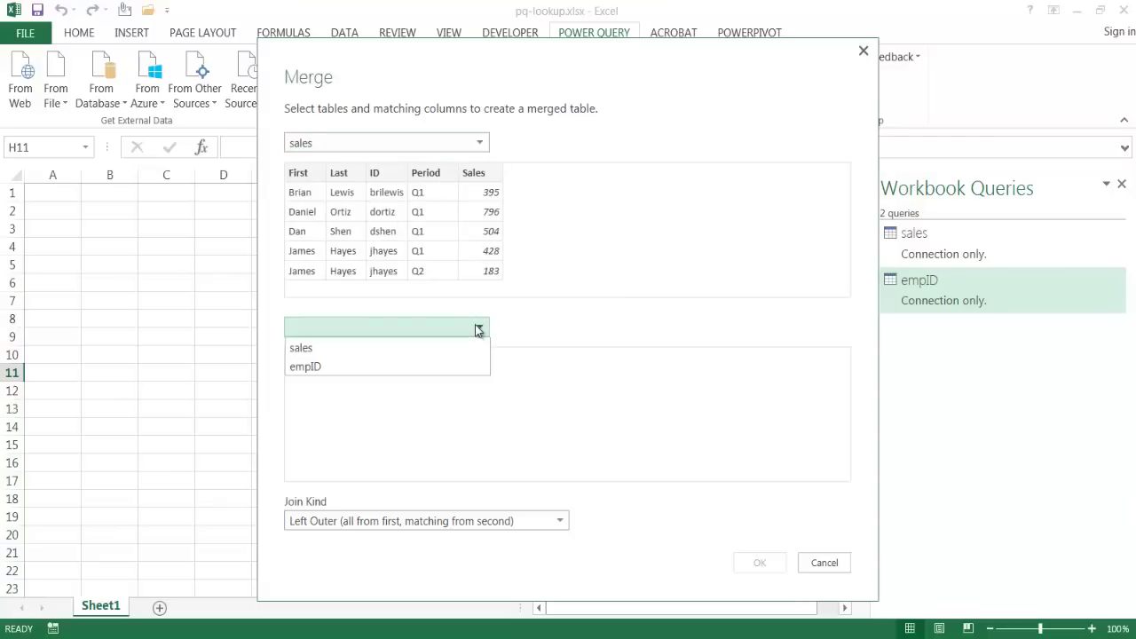
pyautogui.click(430, 364)
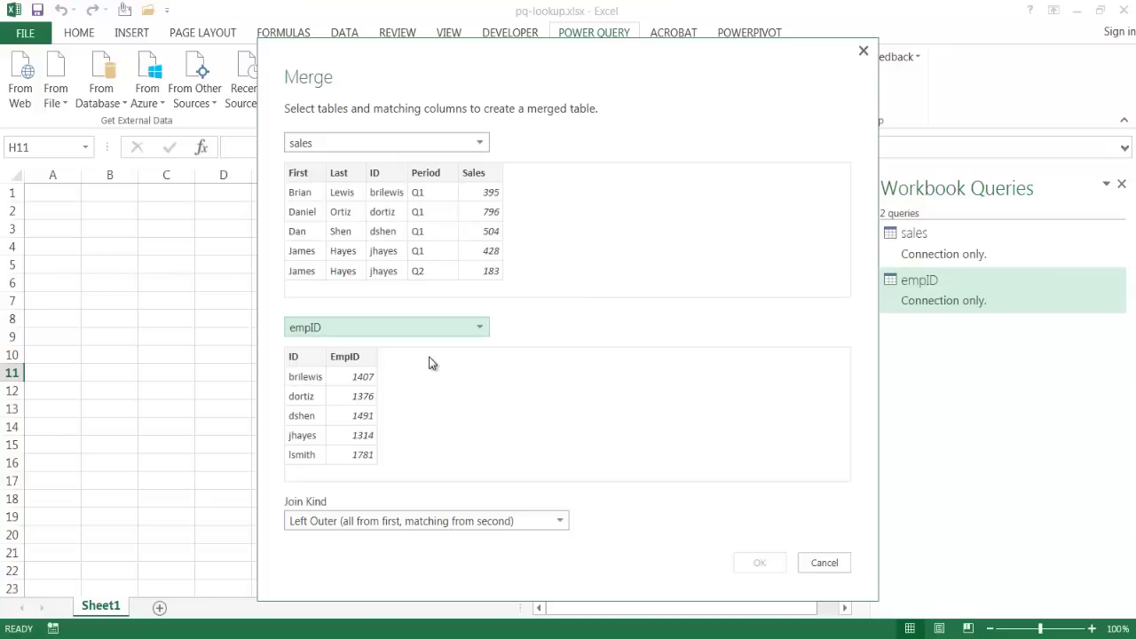
pyautogui.click(386, 175)
pyautogui.click(309, 359)
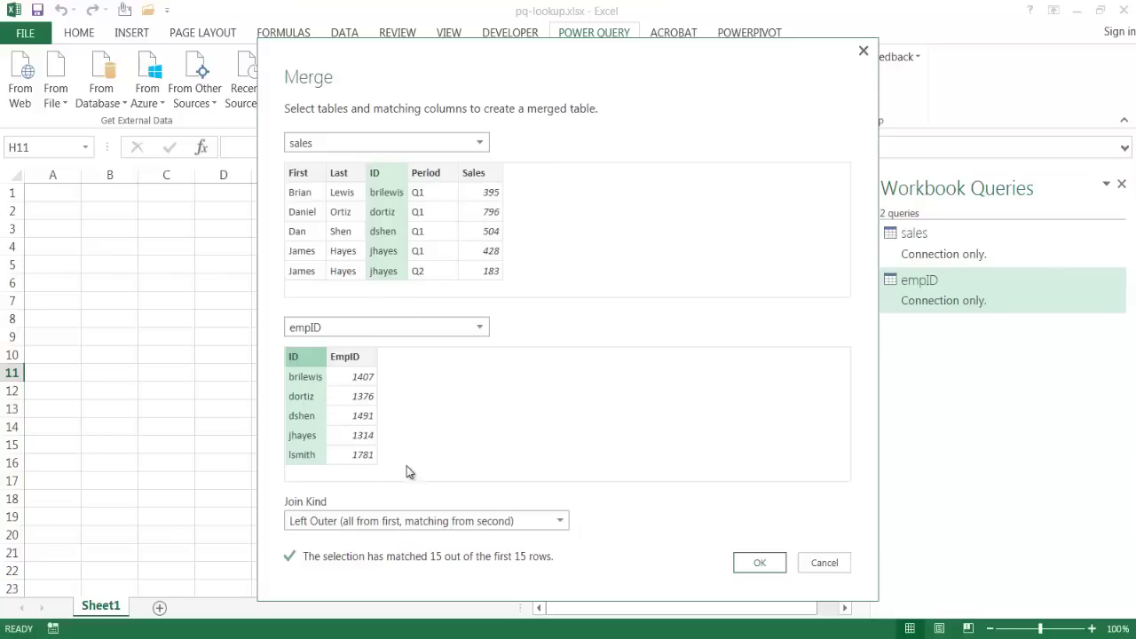
pyautogui.click(760, 564)
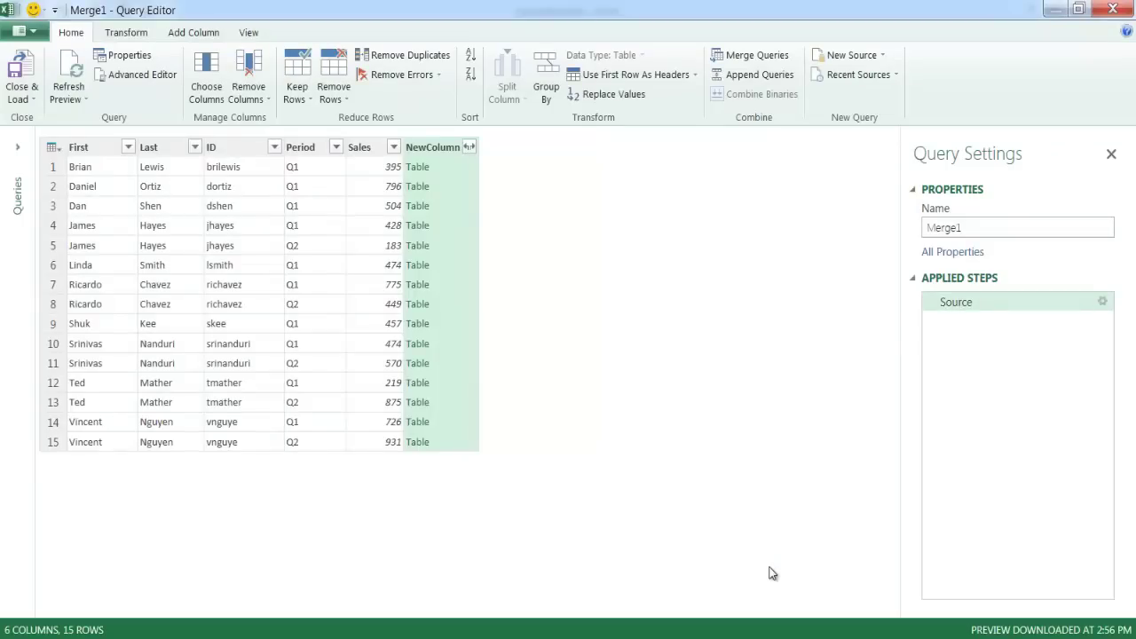
pyautogui.click(470, 148)
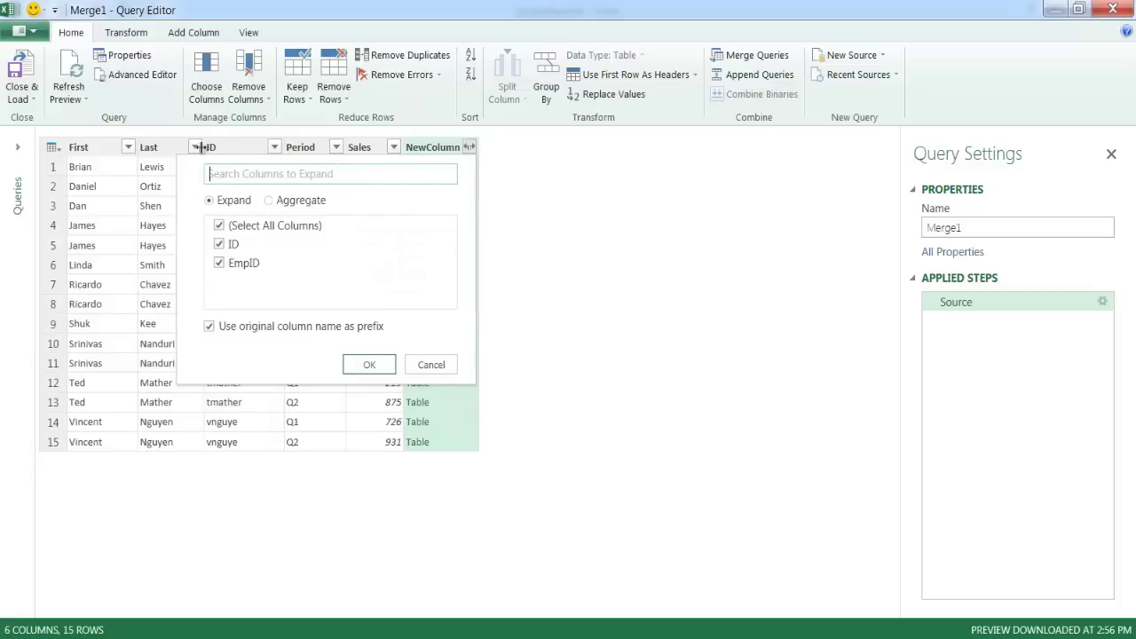
pyautogui.click(220, 244)
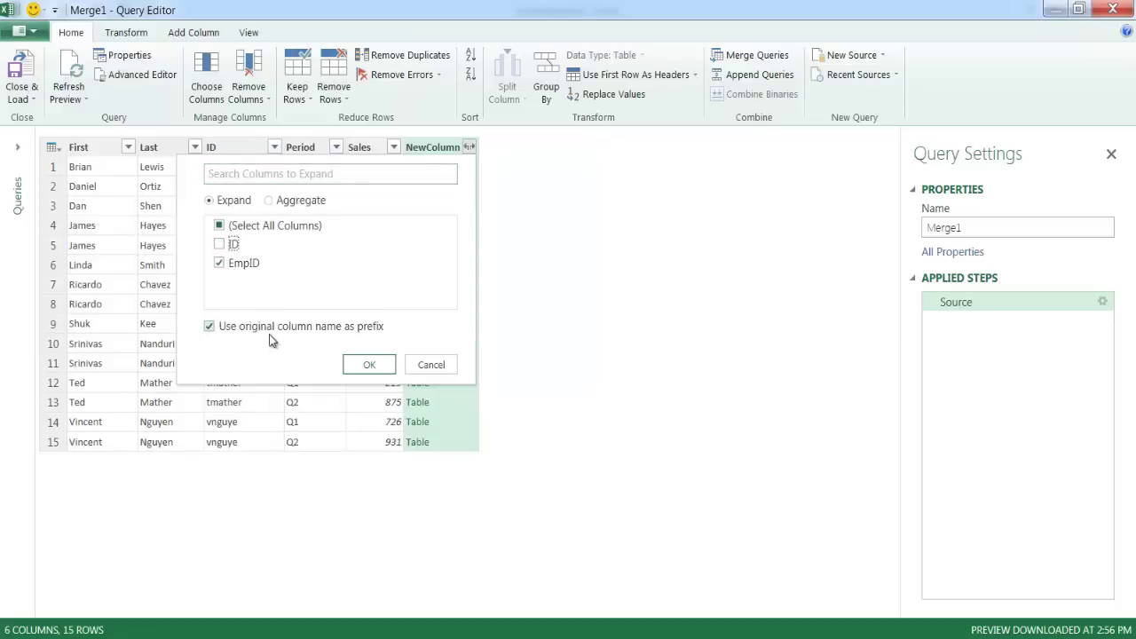
pyautogui.click(367, 366)
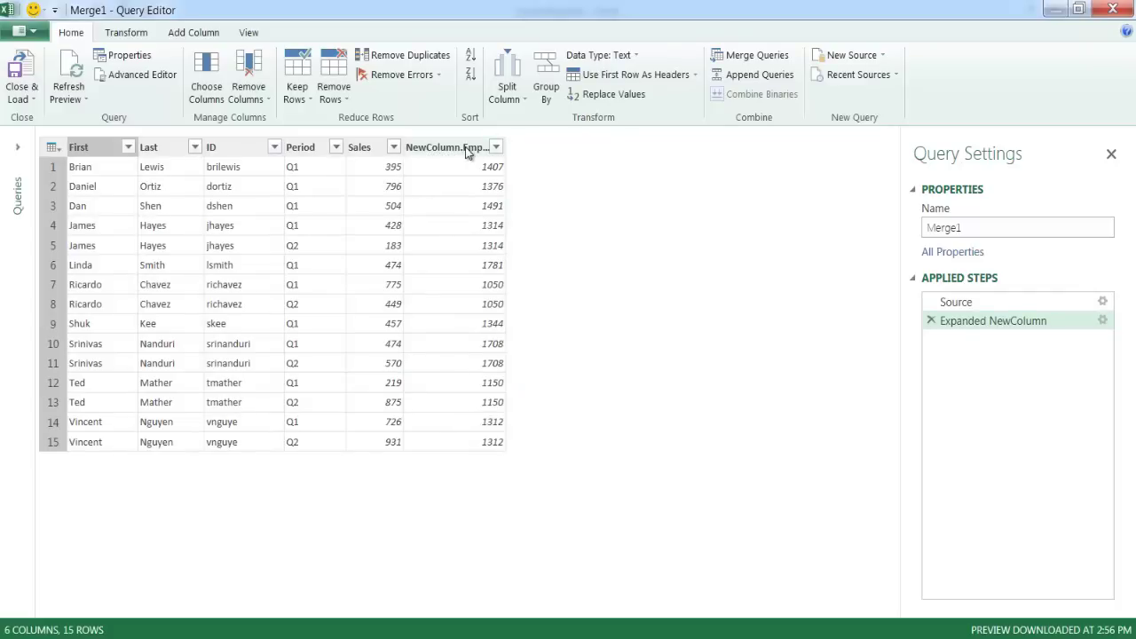
pyautogui.click(932, 320)
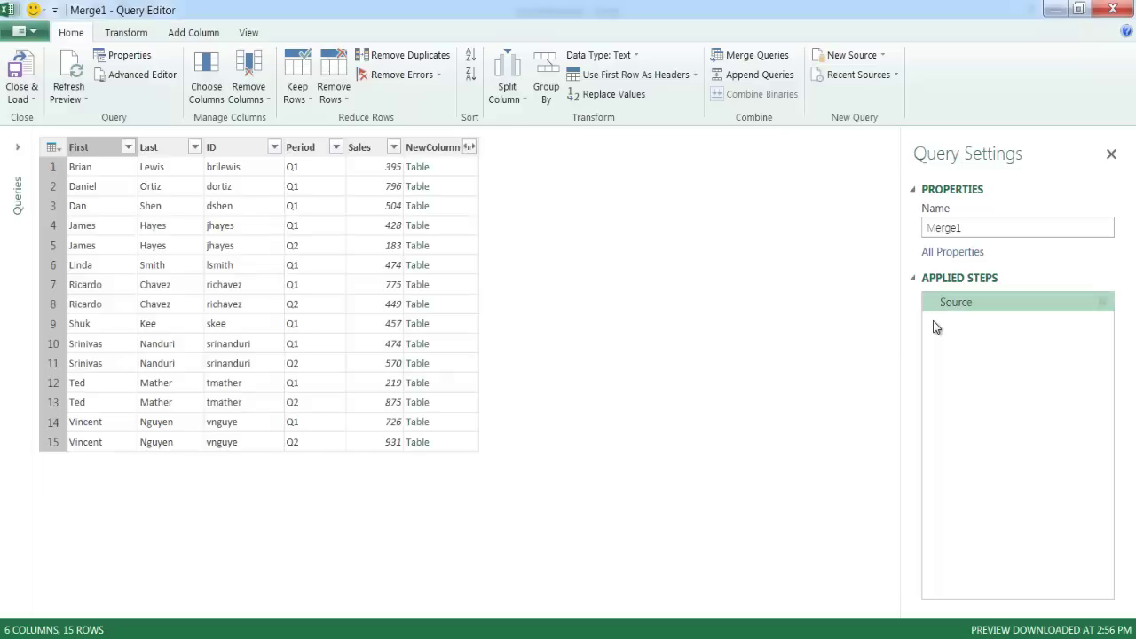
# - Expand NewColumn to only the EmpID field, without the original column name as prefix
pyautogui.click(469, 148)
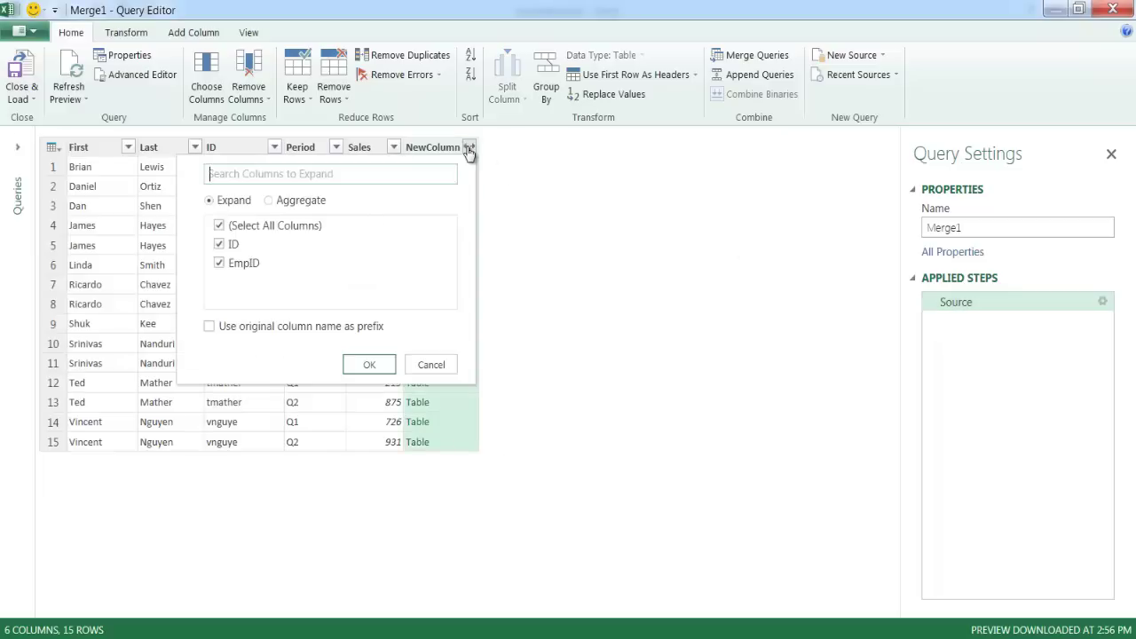
pyautogui.click(220, 246)
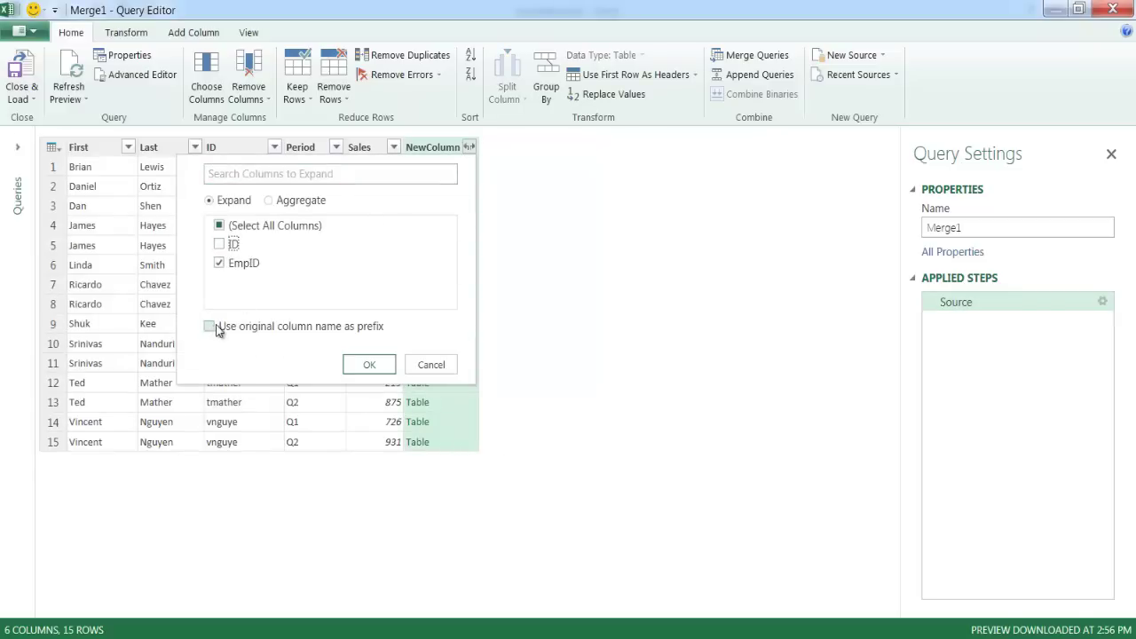
pyautogui.click(369, 365)
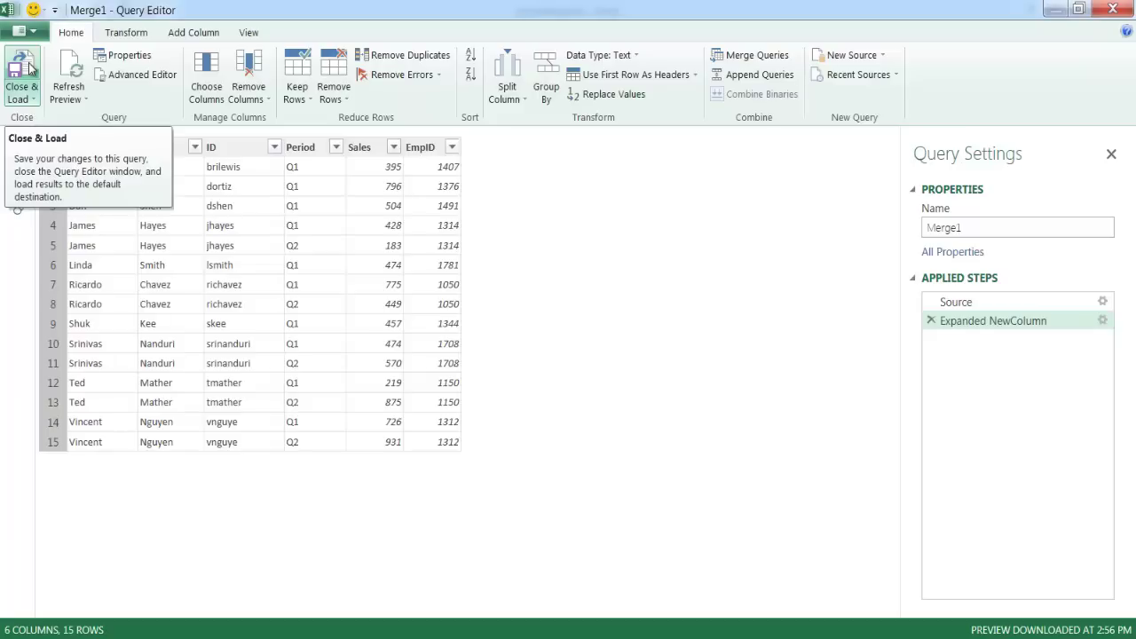
# - Rename the merged query combined-sales-empID, then close the Query Editor and load the result into the workbook
pyautogui.click(968, 228)
pyautogui.doubleClick(968, 228)
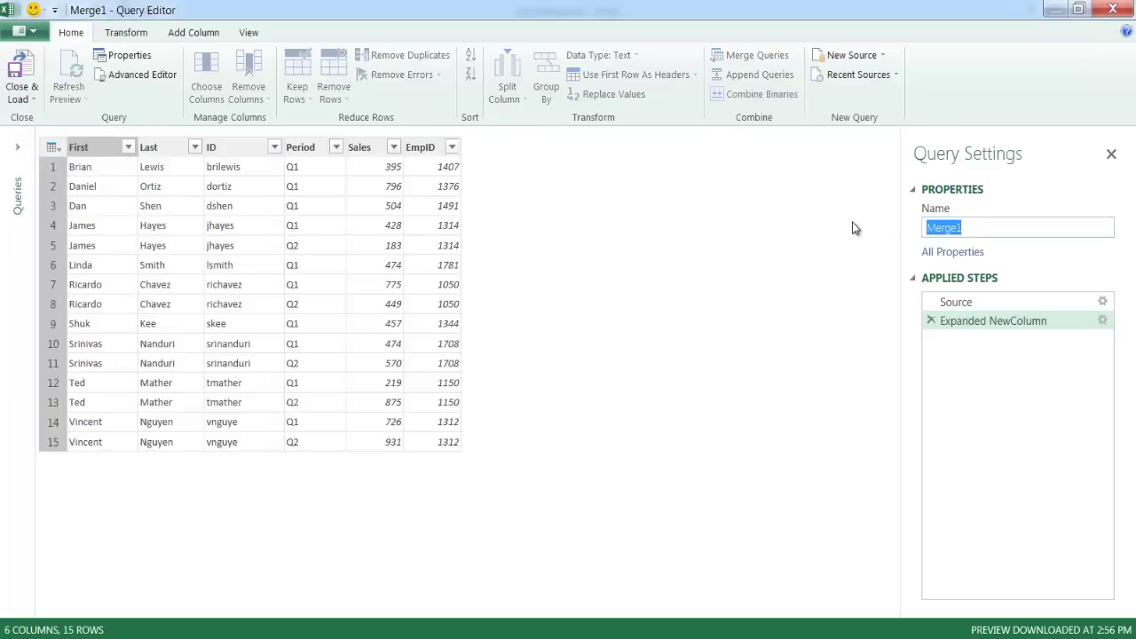
pyautogui.write('combined-sales-empID')
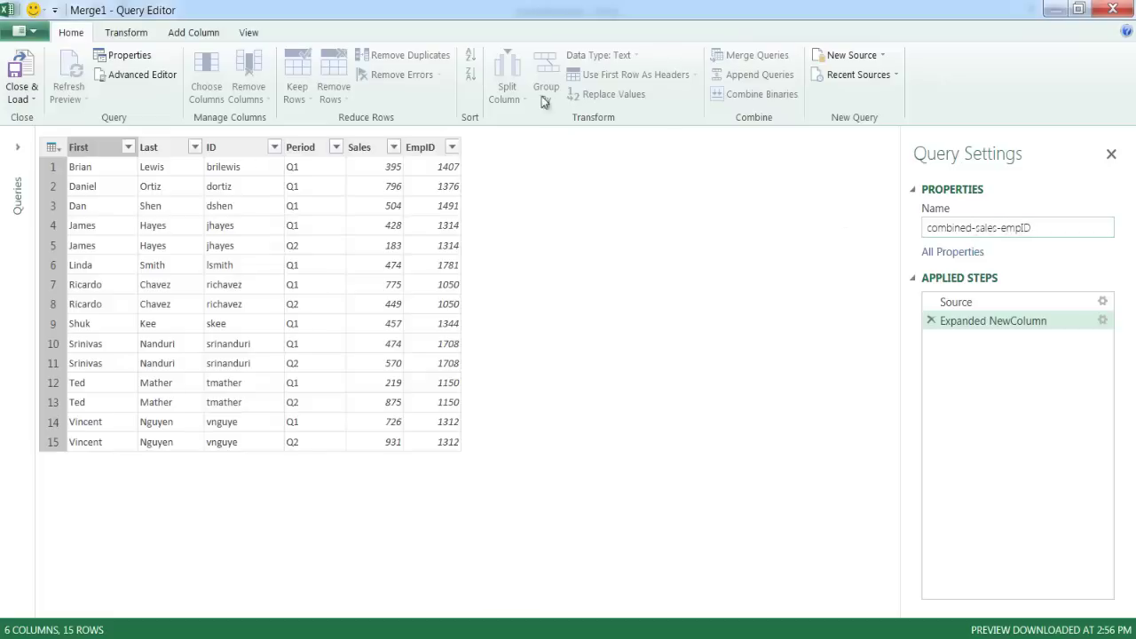
pyautogui.click(13, 60)
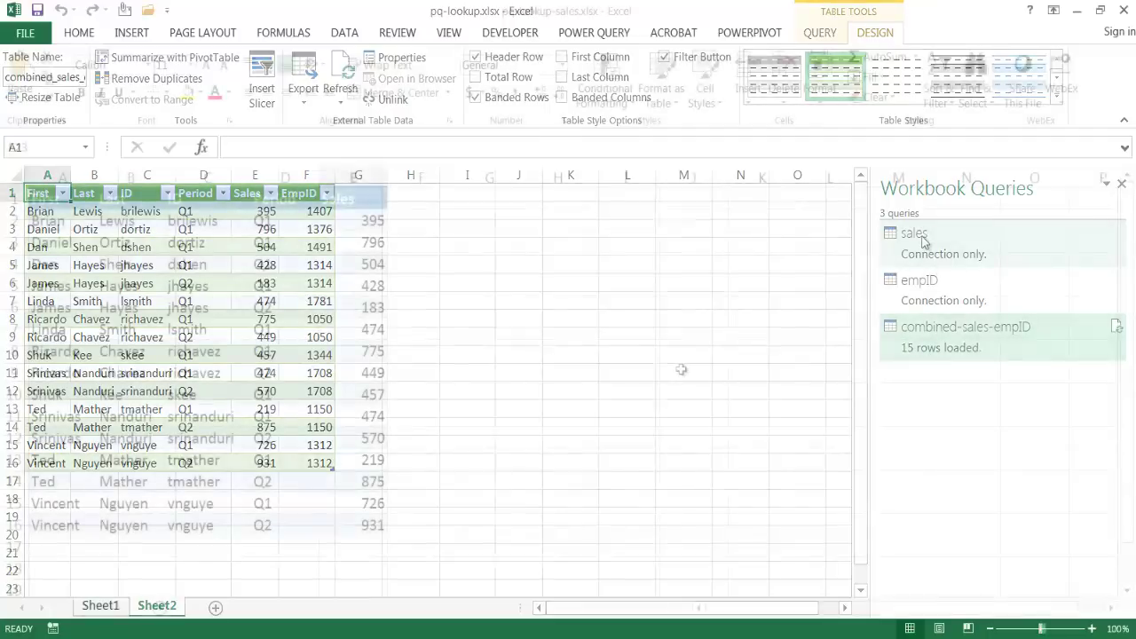
# - In pq-lookup-sales.xlsx, enter a new employee's first name, last name and ID in row 17
pyautogui.moveTo(917, 257)
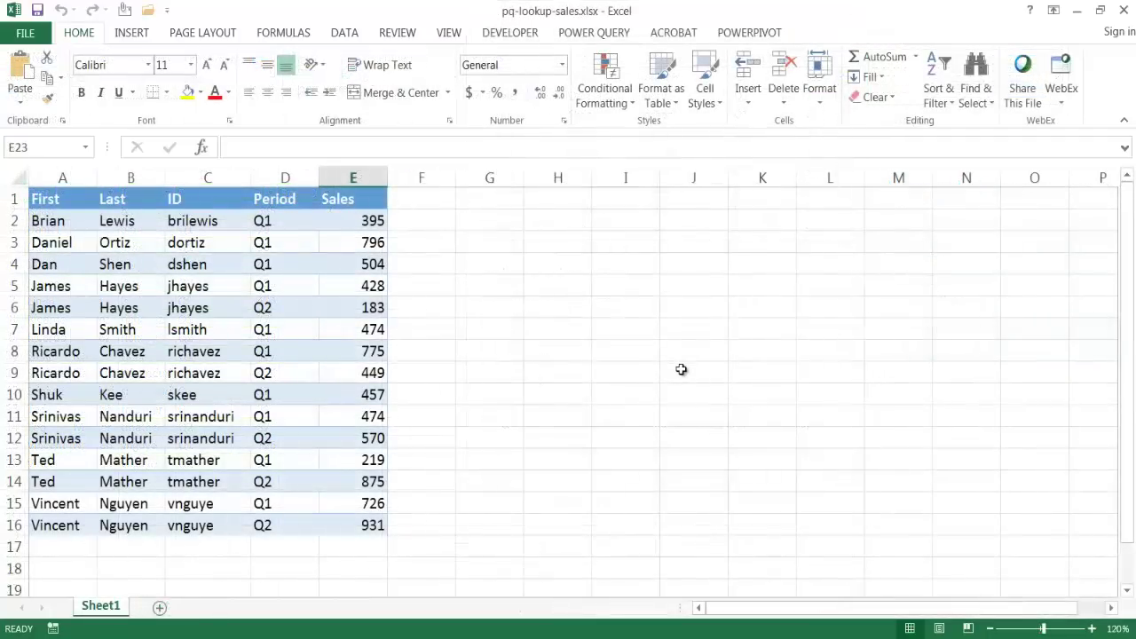
pyautogui.click(51, 546)
pyautogui.write('John')
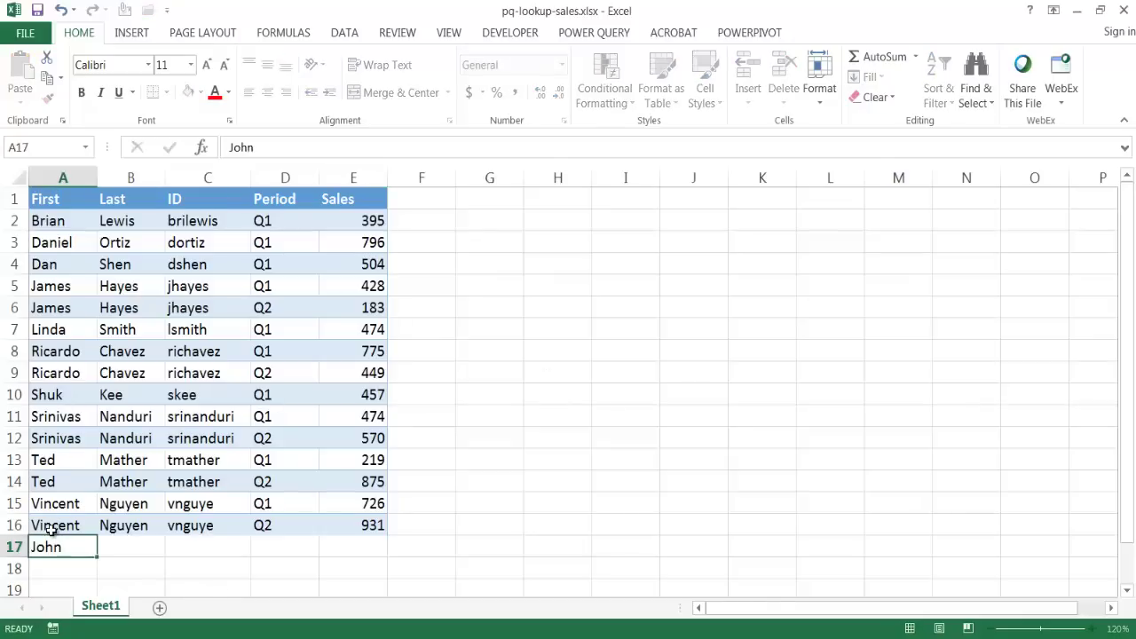
pyautogui.press('Tab')
pyautogui.write('Smith')
pyautogui.press('Tab')
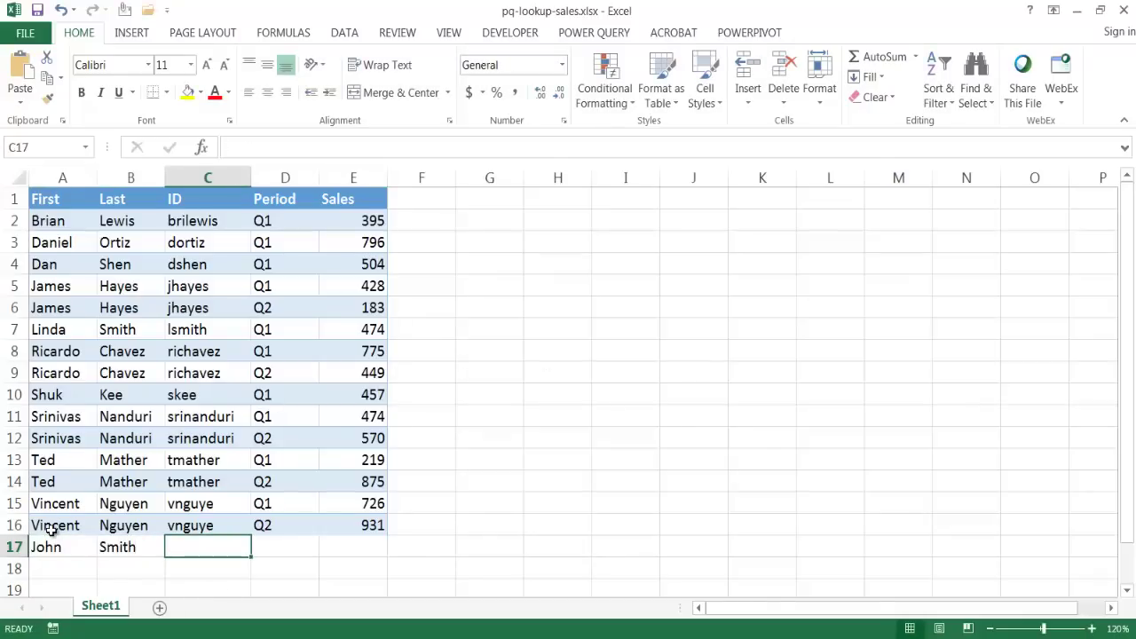
pyautogui.write('jsmith')
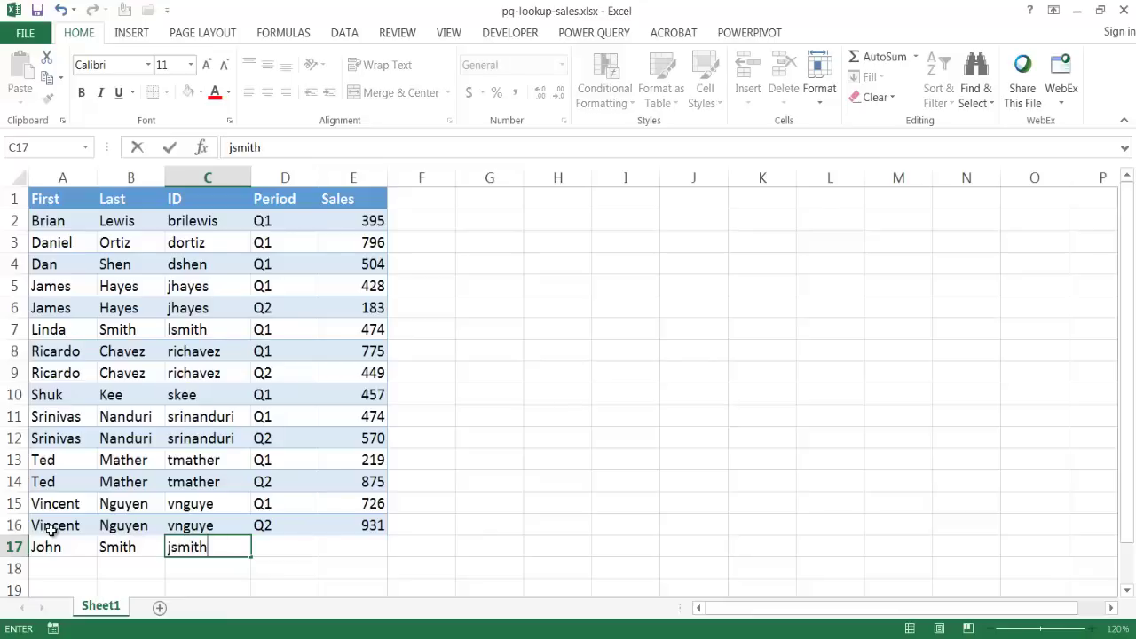
# - Complete row 17 with period Q2 and sales of 500, and save pq-lookup-sales.xlsx
pyautogui.press('Tab')
pyautogui.write('Q1')
pyautogui.press('BackSpace')
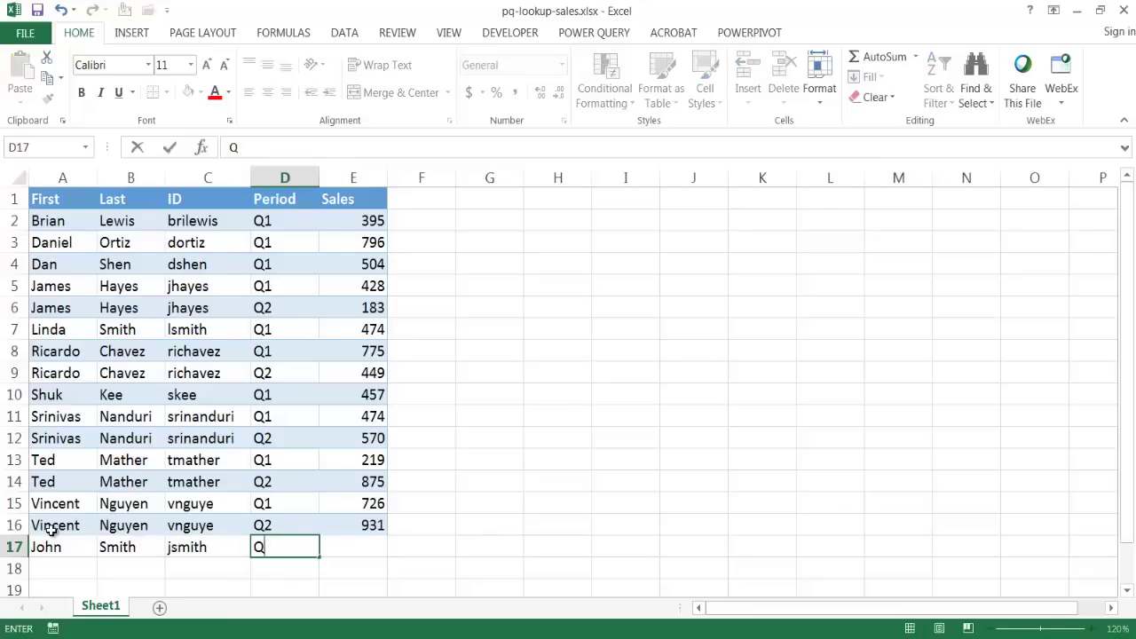
pyautogui.write('@')
pyautogui.press('BackSpace')
pyautogui.write('2')
pyautogui.press('Tab')
pyautogui.write('500')
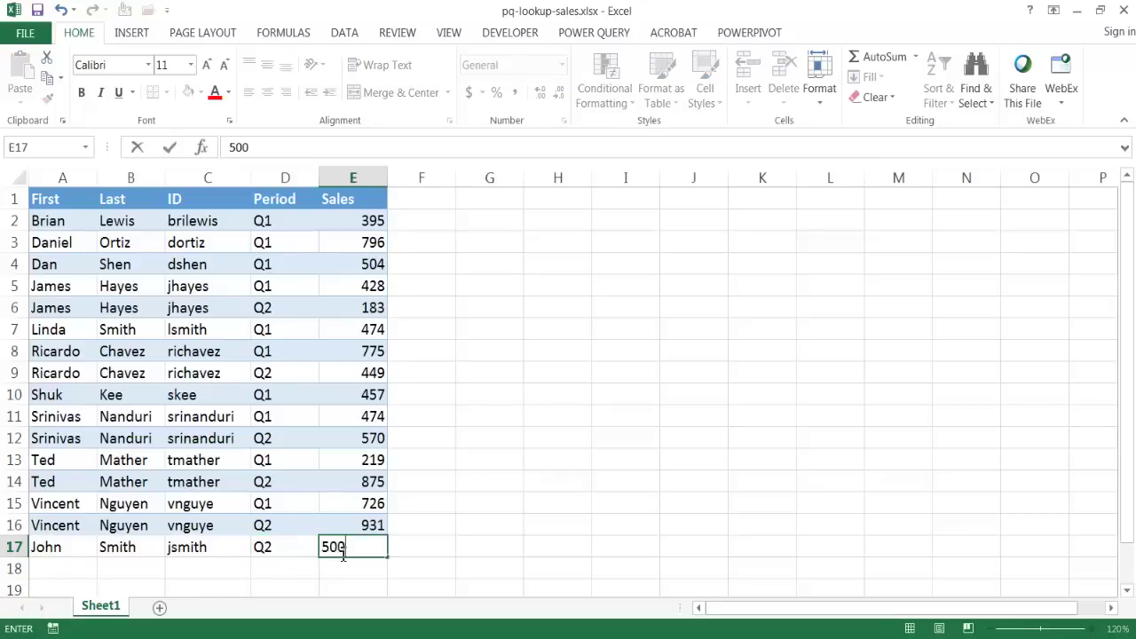
pyautogui.press('Return')
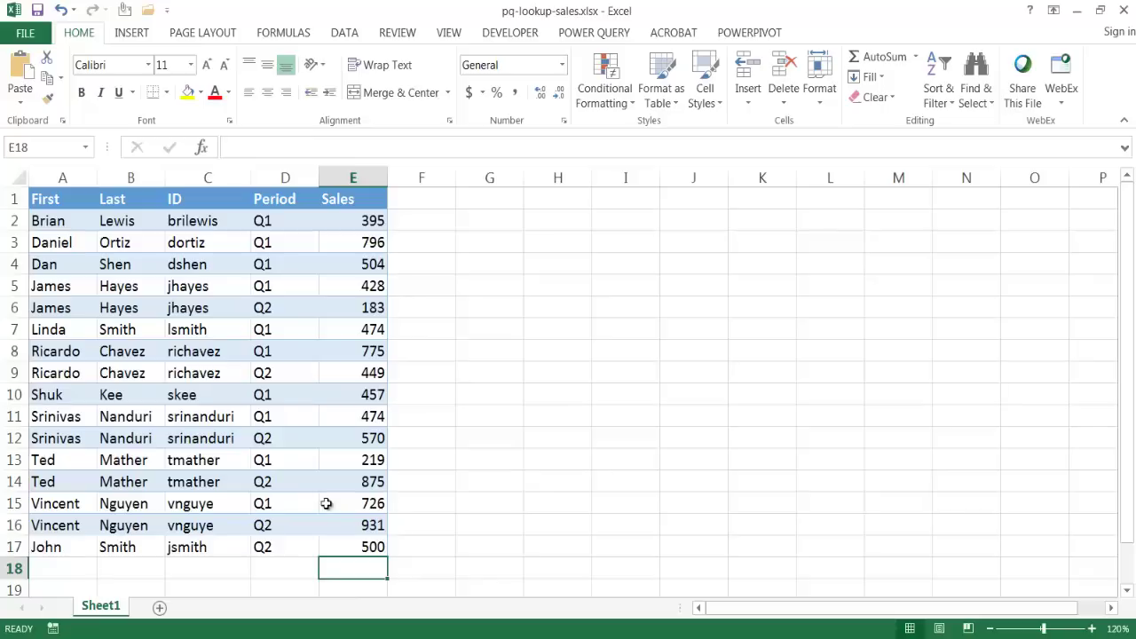
pyautogui.hotkey('ctrl', 's')
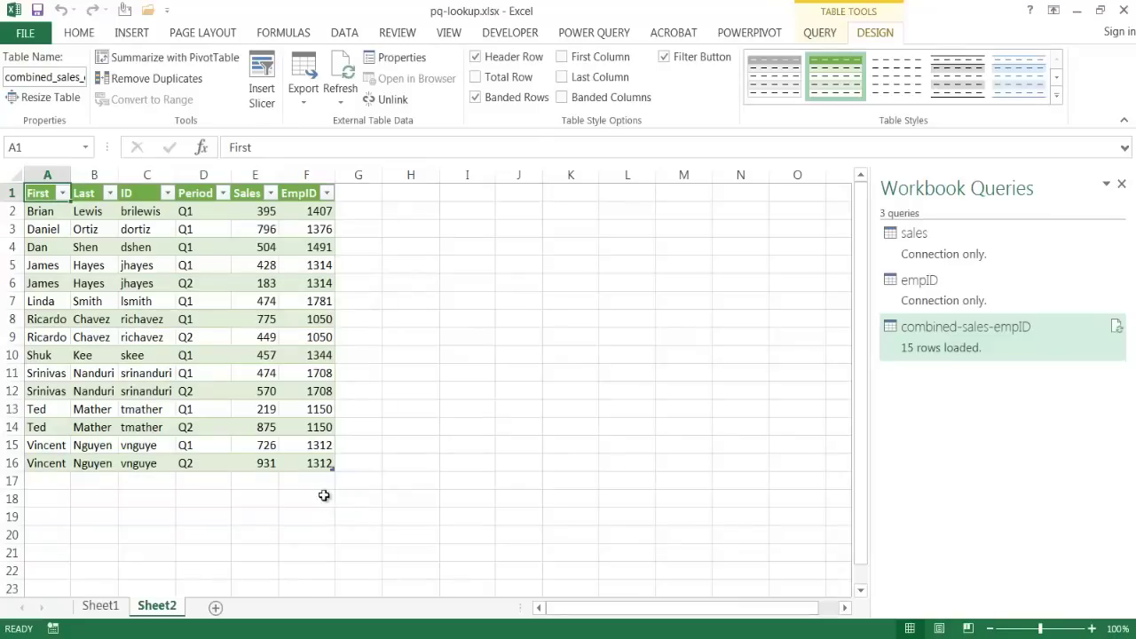
# - Switch to pq-lookup.xlsx, refresh the combined table on Sheet2, and select the new row's EmpID cell
pyautogui.rightClick(239, 337)
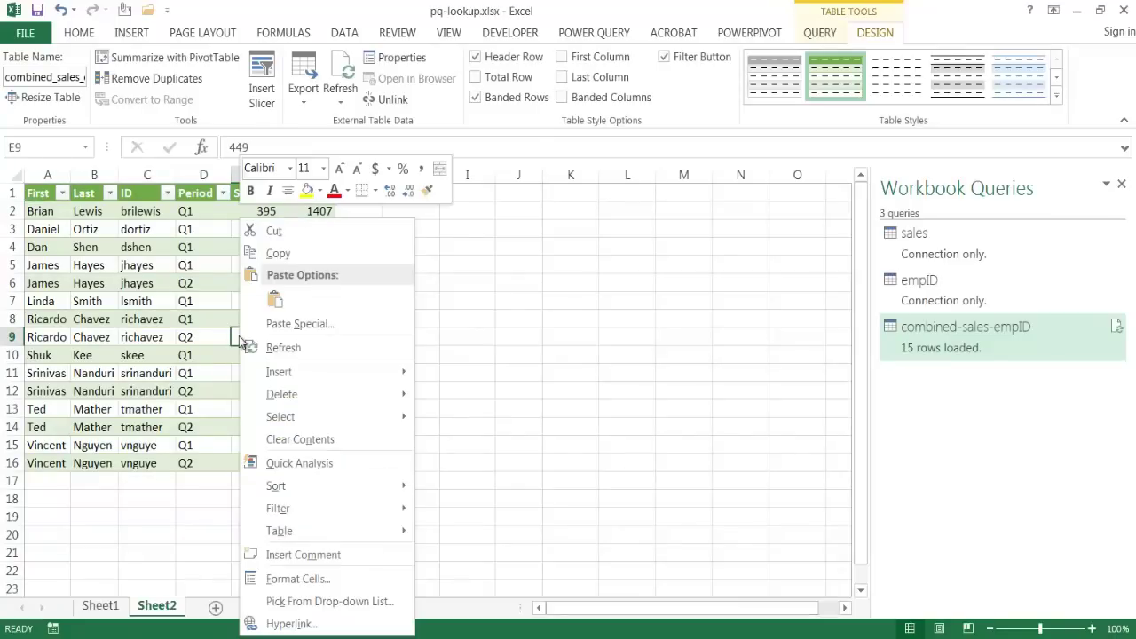
pyautogui.click(302, 348)
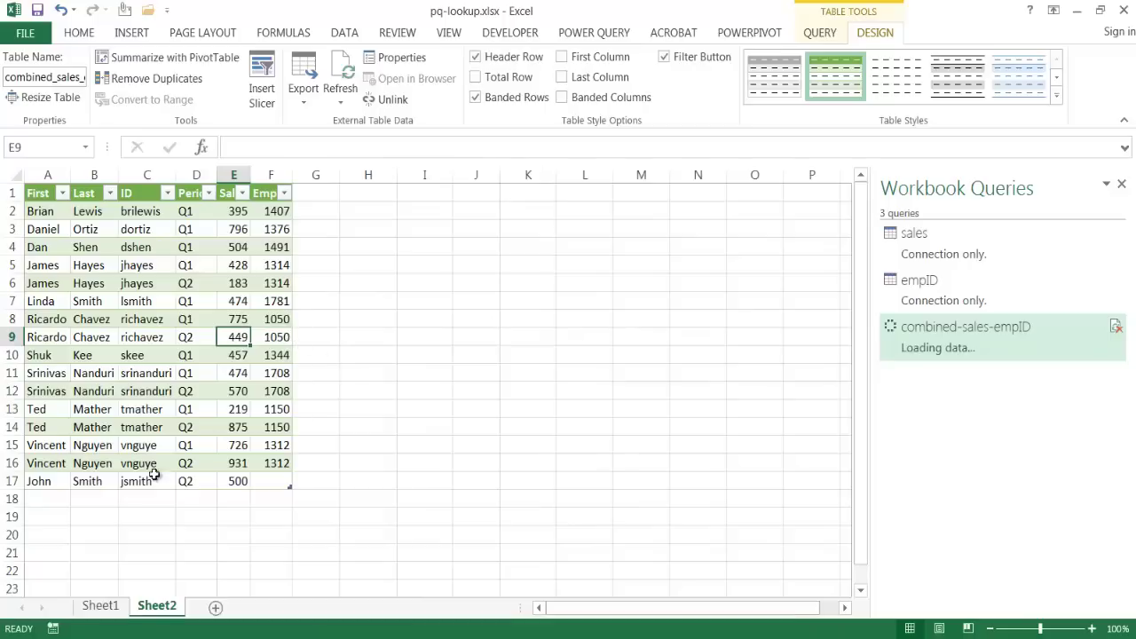
pyautogui.click(315, 482)
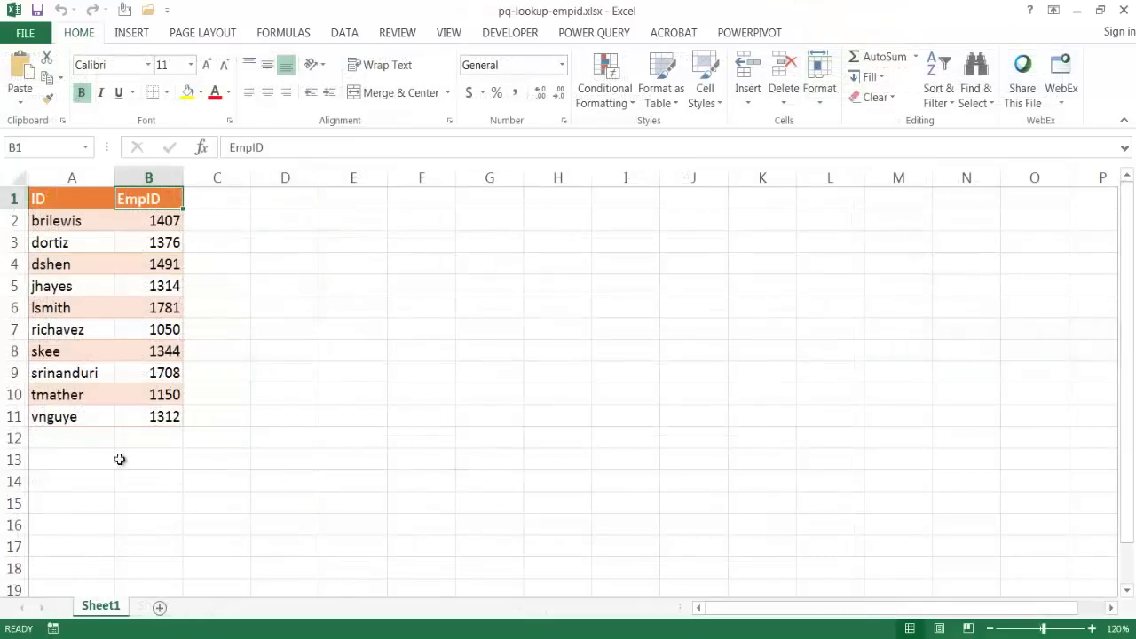
# - In pq-lookup-empid.xlsx, add the new employee's ID and employee number in row 12
pyautogui.click(80, 438)
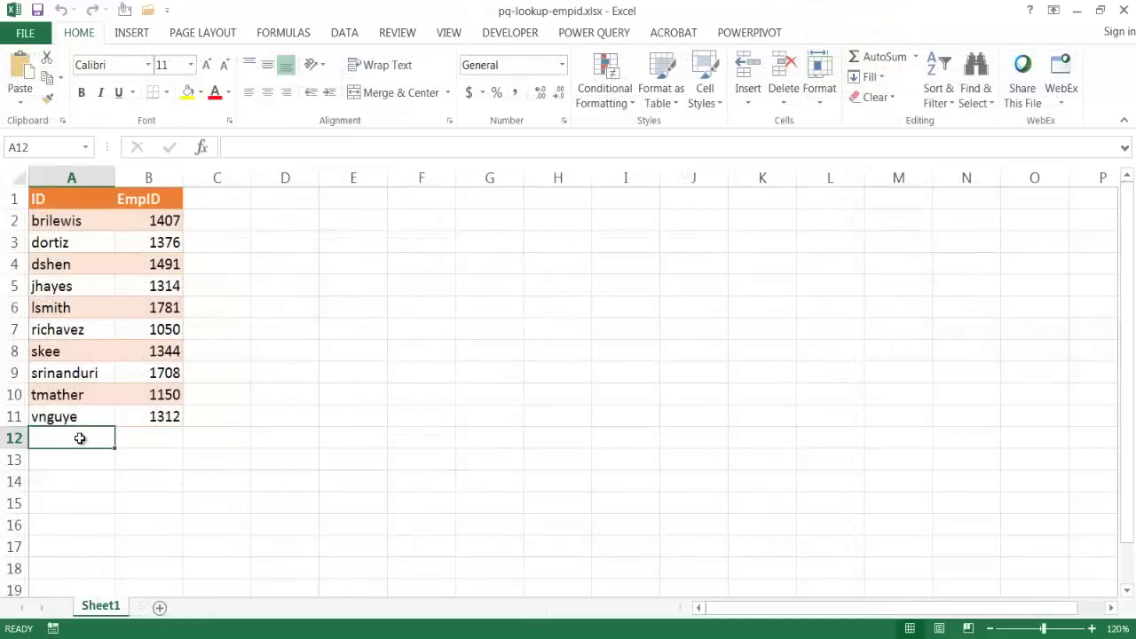
pyautogui.write('jsmith')
pyautogui.press('Tab')
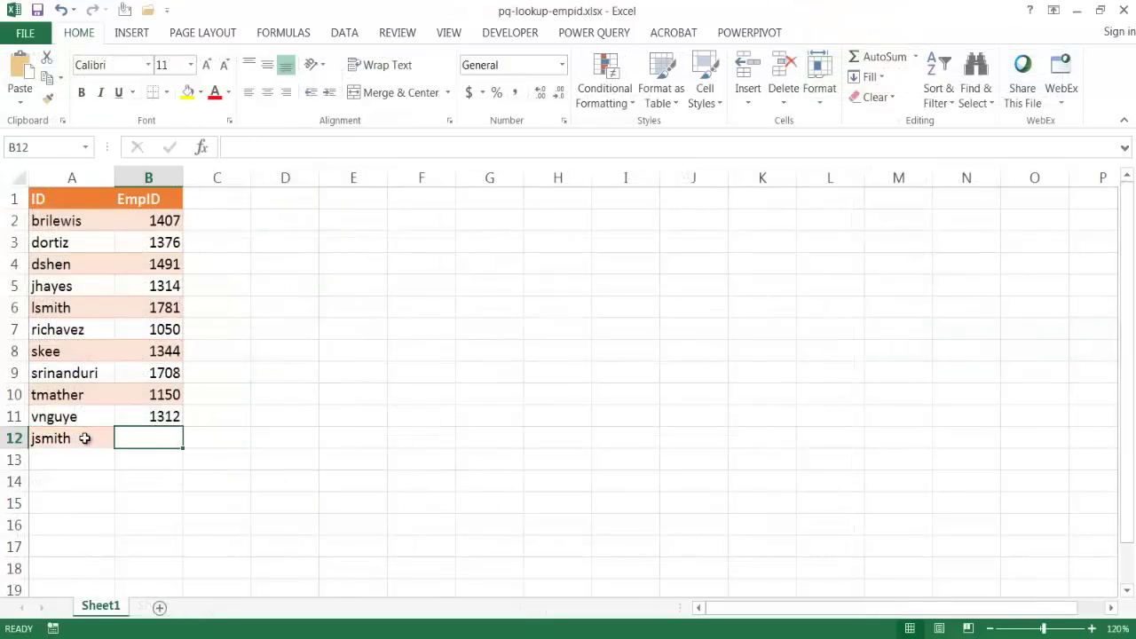
pyautogui.write('1000')
pyautogui.press('Return')
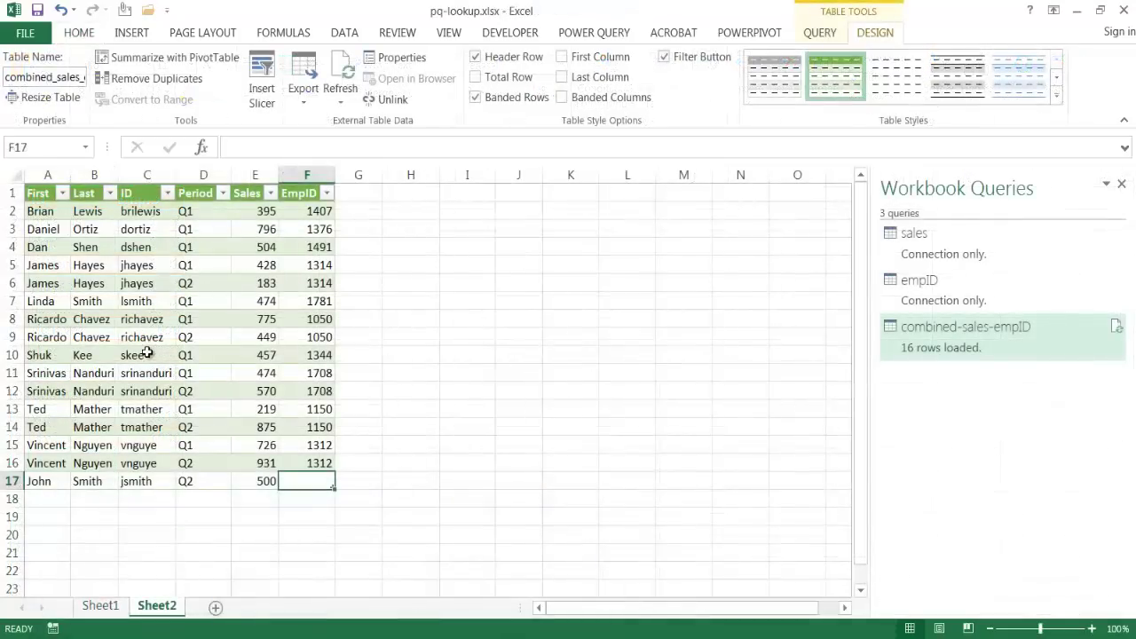
# - Back in pq-lookup.xlsx, refresh the combined table to pull in the new employee number, and select it in F17
pyautogui.rightClick(147, 354)
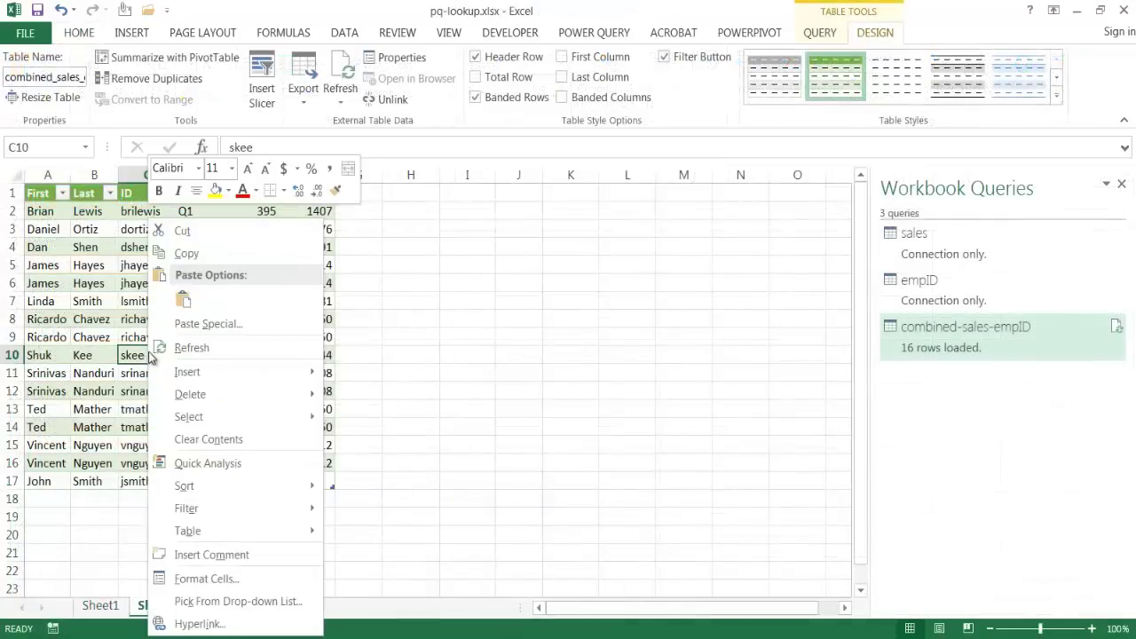
pyautogui.click(185, 352)
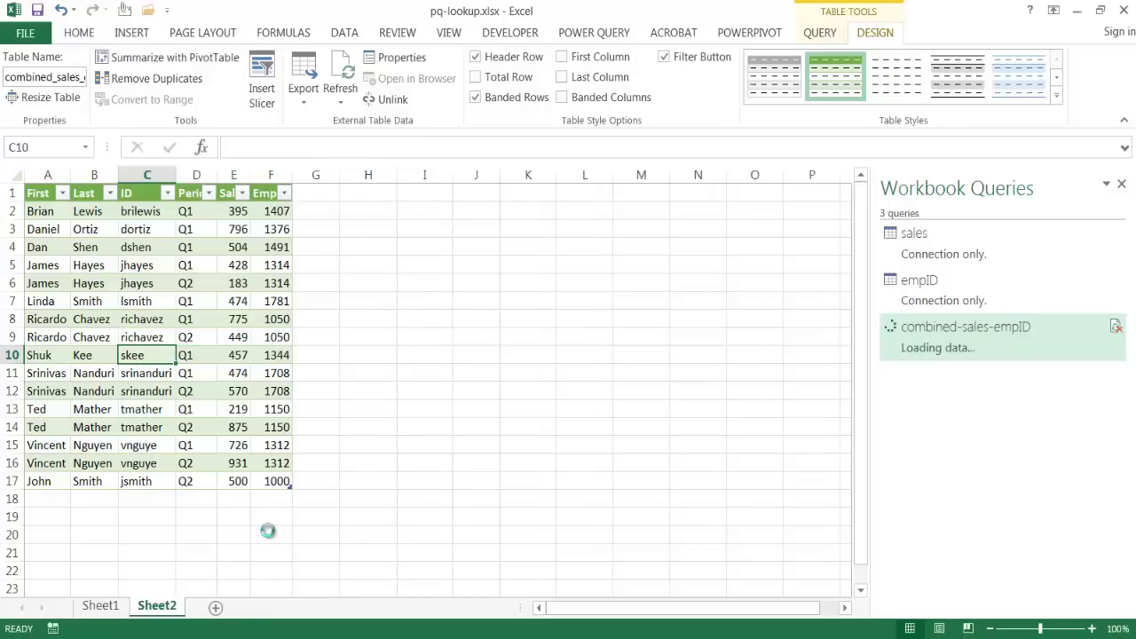
pyautogui.click(300, 483)
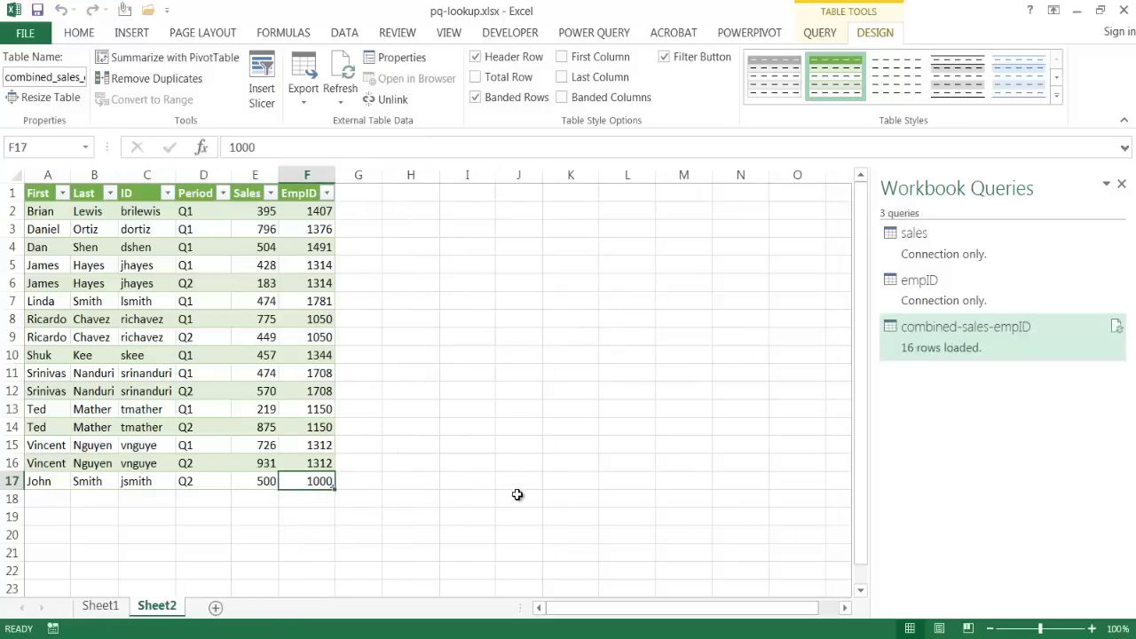